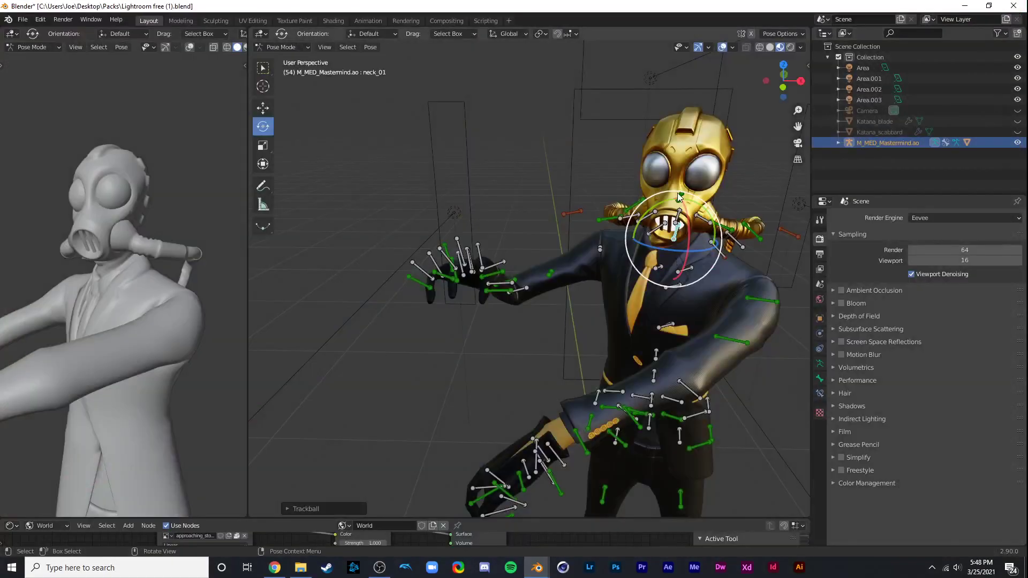
Rotate the bone at the character's right shoulder beside the neck and test-render the pose.
key(F12)
key(Escape)
click(607, 218)
drag(591, 210, 599, 177)
Rotate the bone at the character's left shoulder and test-render the adjusted pose.
key(F12)
key(Escape)
click(741, 228)
drag(707, 198, 717, 191)
key(F12)
click(1009, 8)
key(F12)
key(Escape)
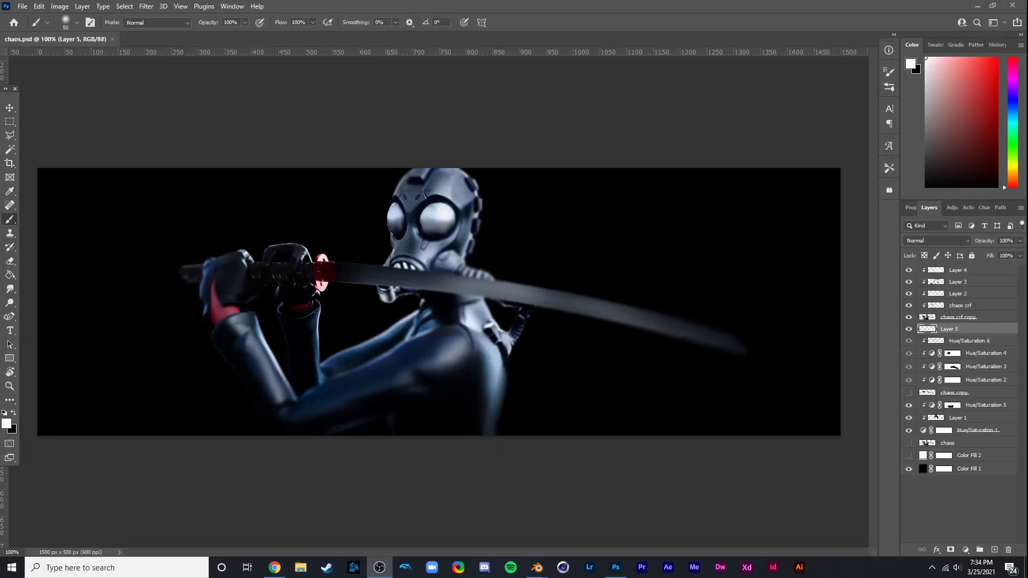
Switch to Photoshop, select Layer 5 in chaos.psd and open The Everything Pack (Extended).psd.
key(ctrl+minus)
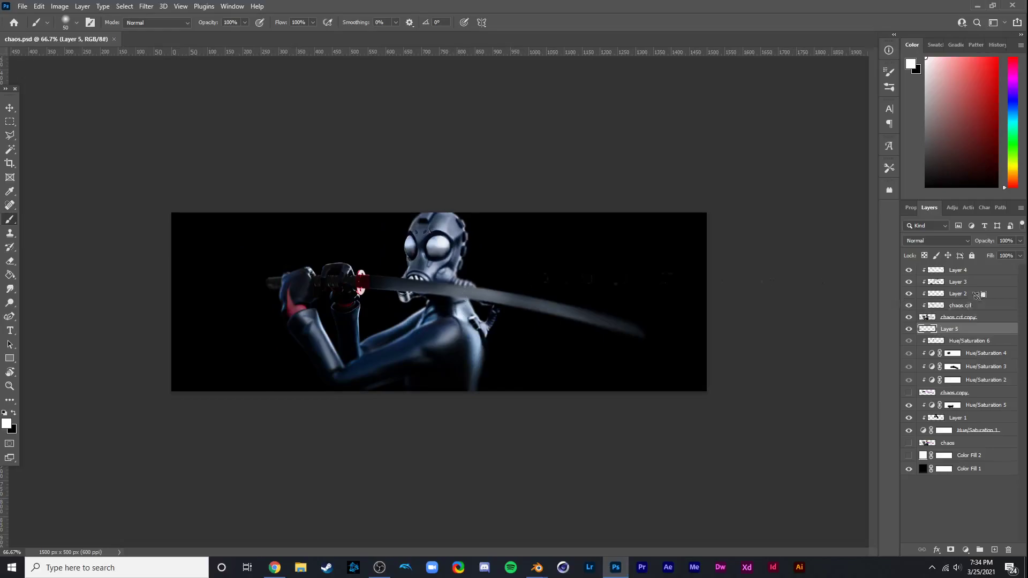
click(964, 274)
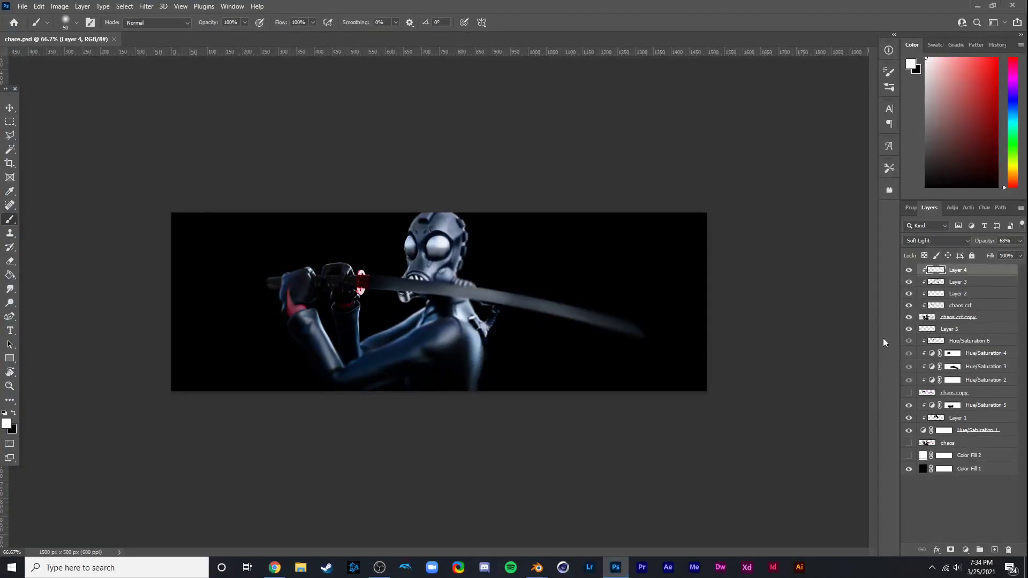
click(958, 328)
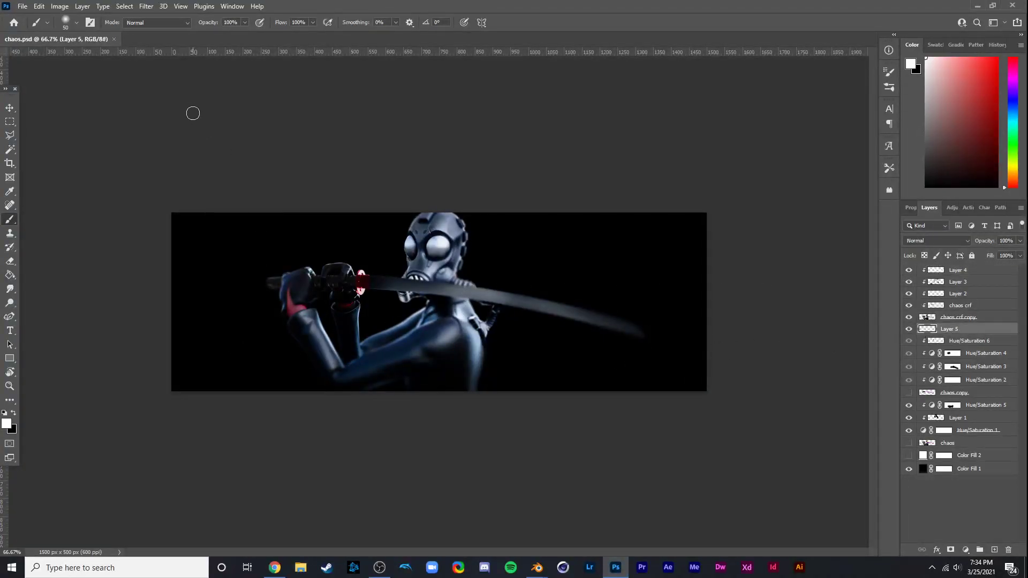
click(301, 567)
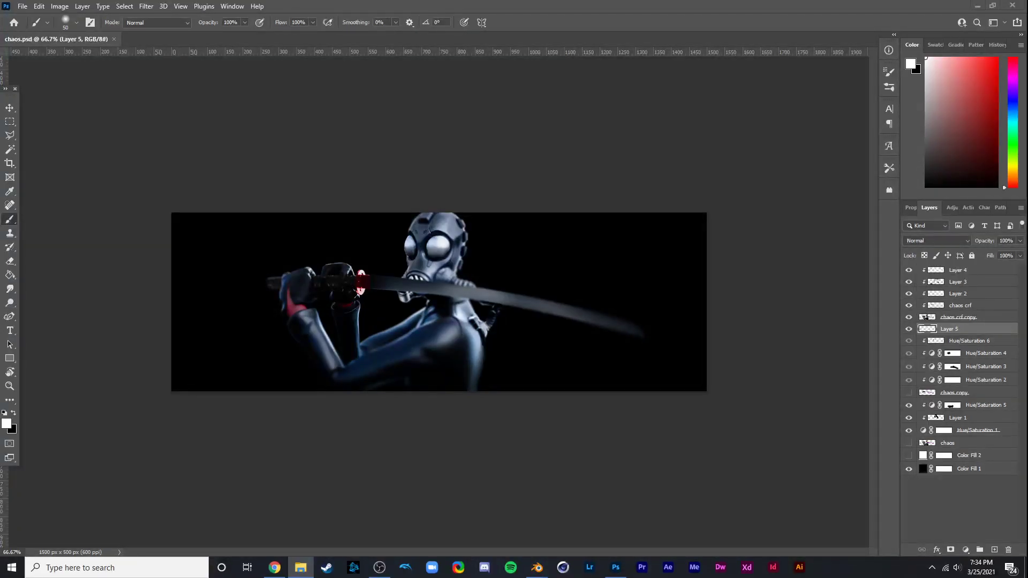
key(alt+Tab)
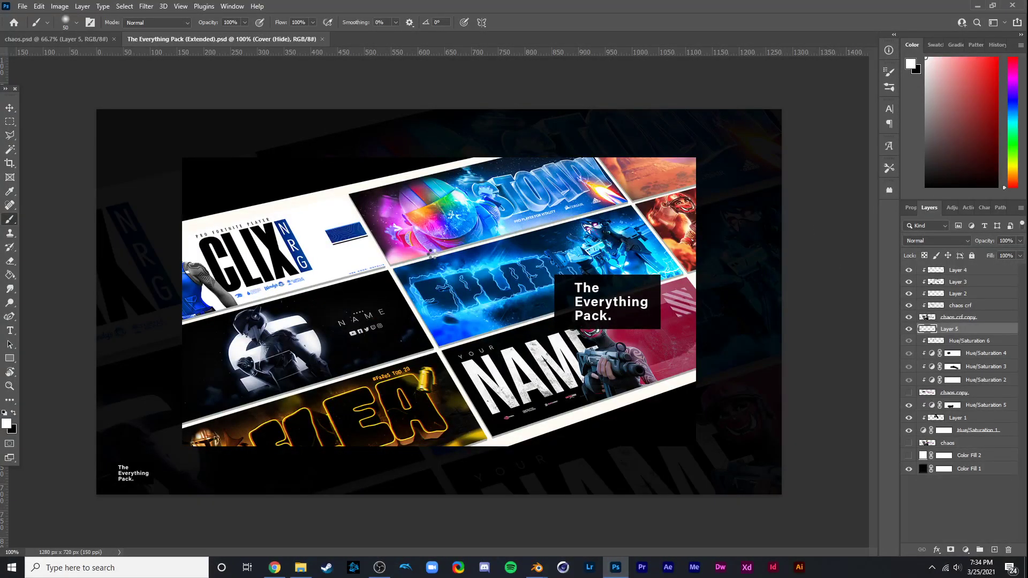
Show the white Color Fill 2 layer in chaos.psd and return to The Everything Pack (Extended).psd.
click(97, 41)
click(908, 455)
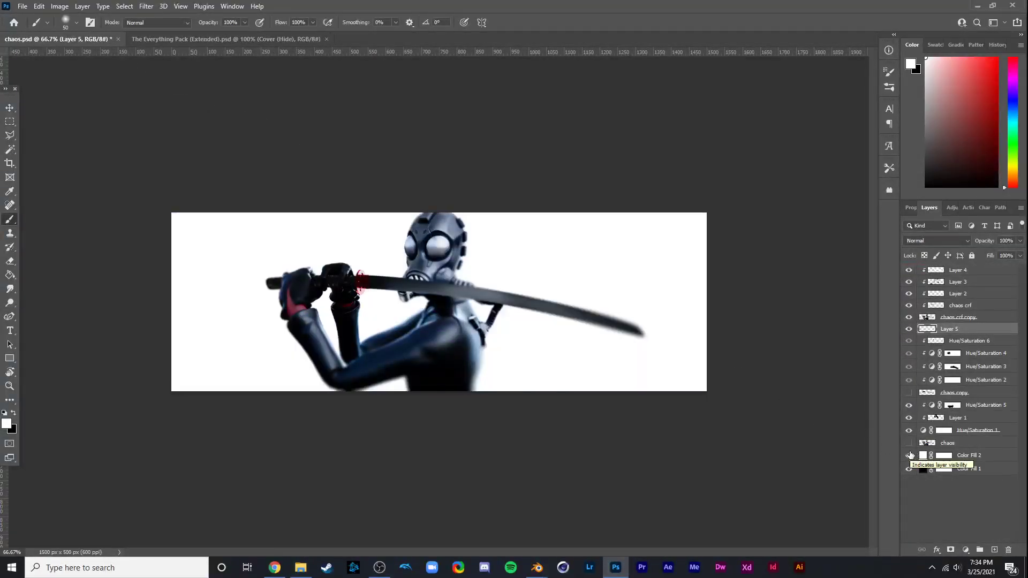
click(261, 40)
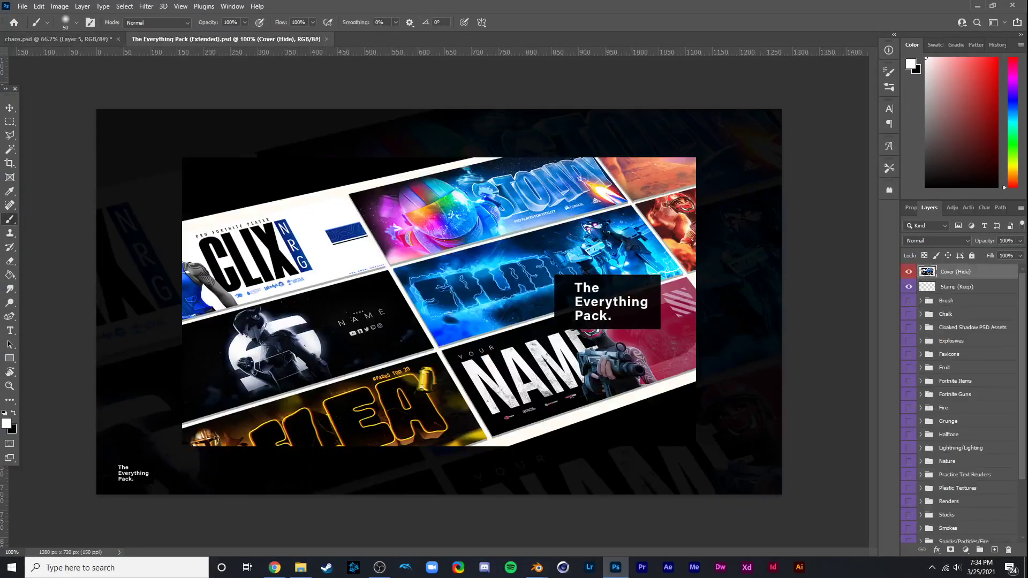
key(alt+Tab)
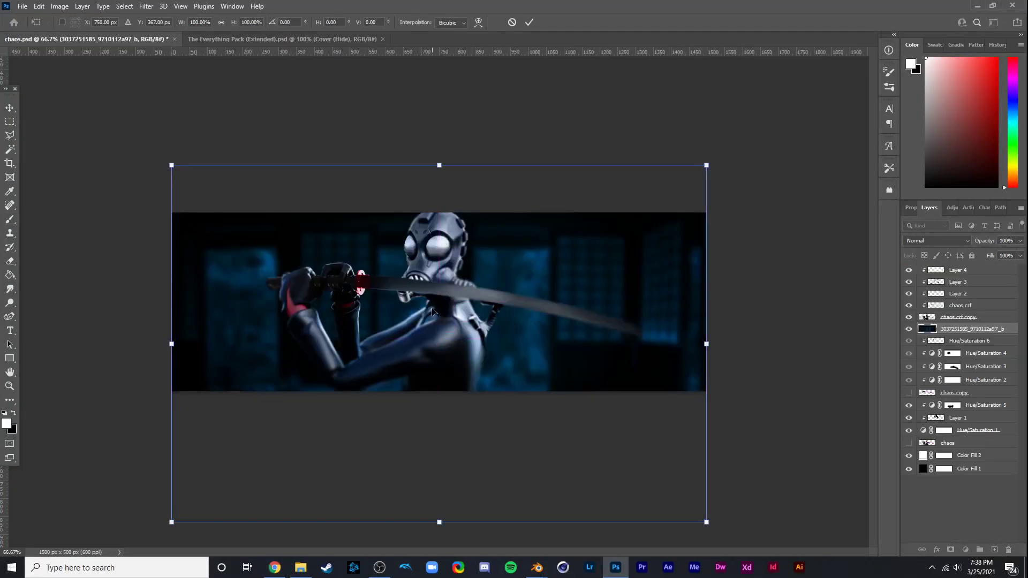
key(Return)
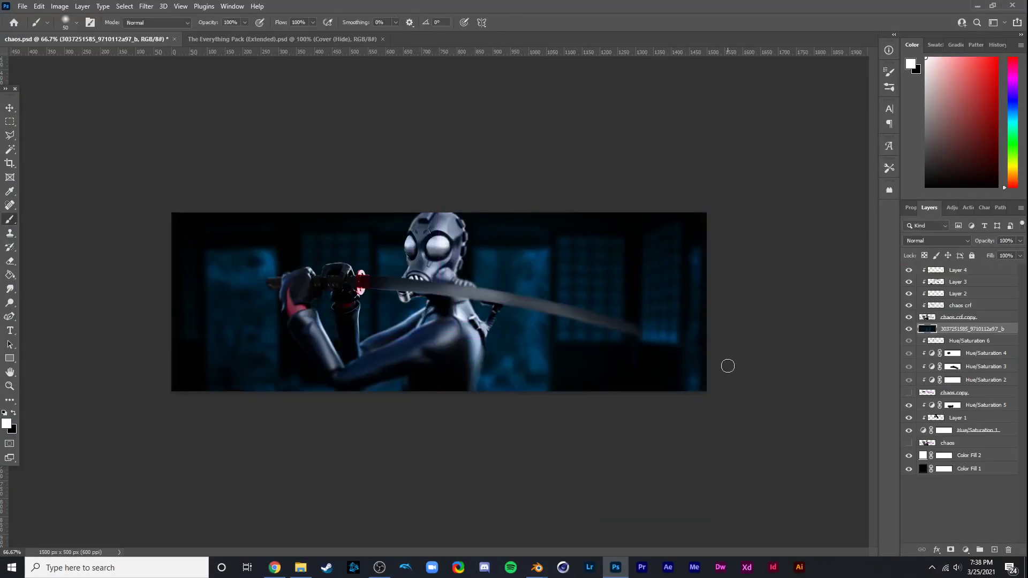
click(910, 458)
drag(1019, 241, 994, 252)
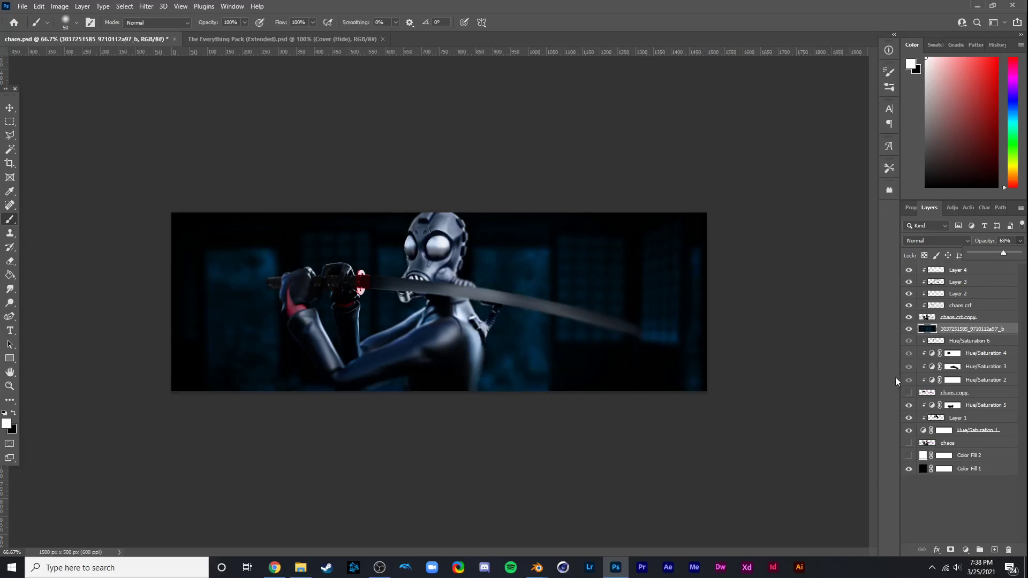
Add a new layer and paint a soft white glow behind the character's shoulder with a 322 px brush at 0% hardness.
click(994, 550)
click(64, 22)
click(98, 54)
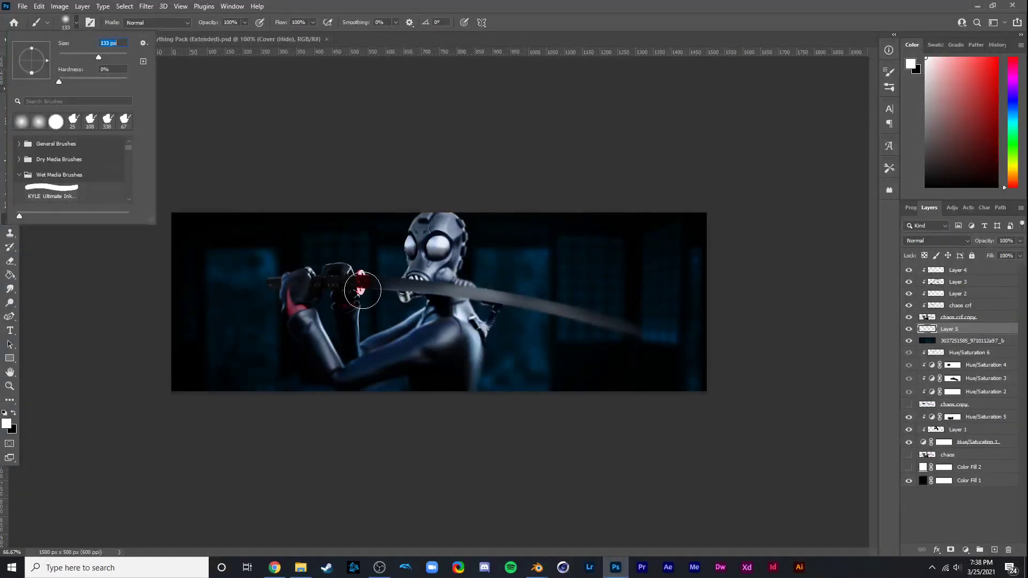
click(444, 324)
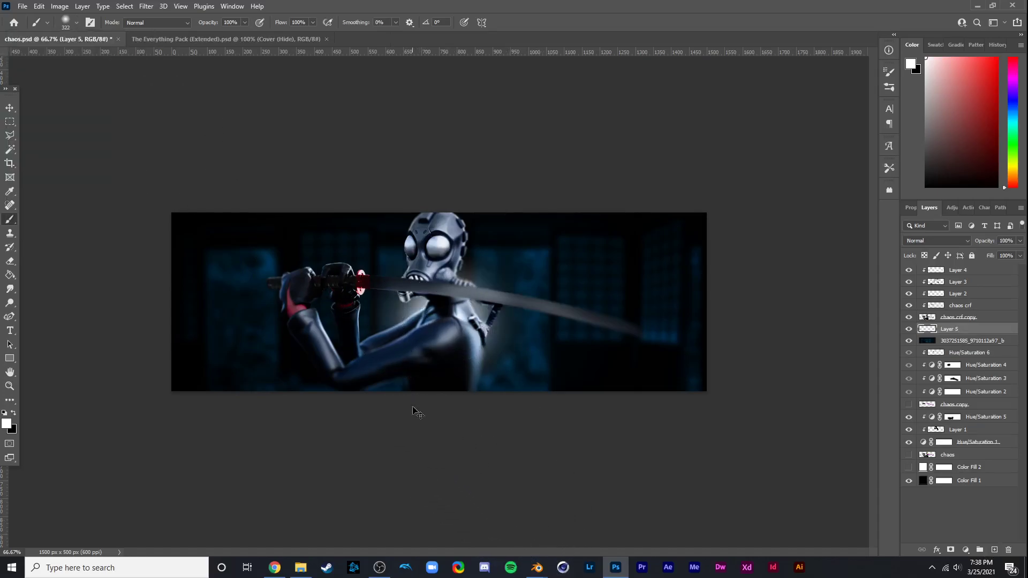
key(ctrl+minus)
key(ctrl+minus)
key(ctrl+plus)
key(ctrl+plus)
Try extra soft white dabs around the forearm and mask, undoing each one.
key(ctrl+z)
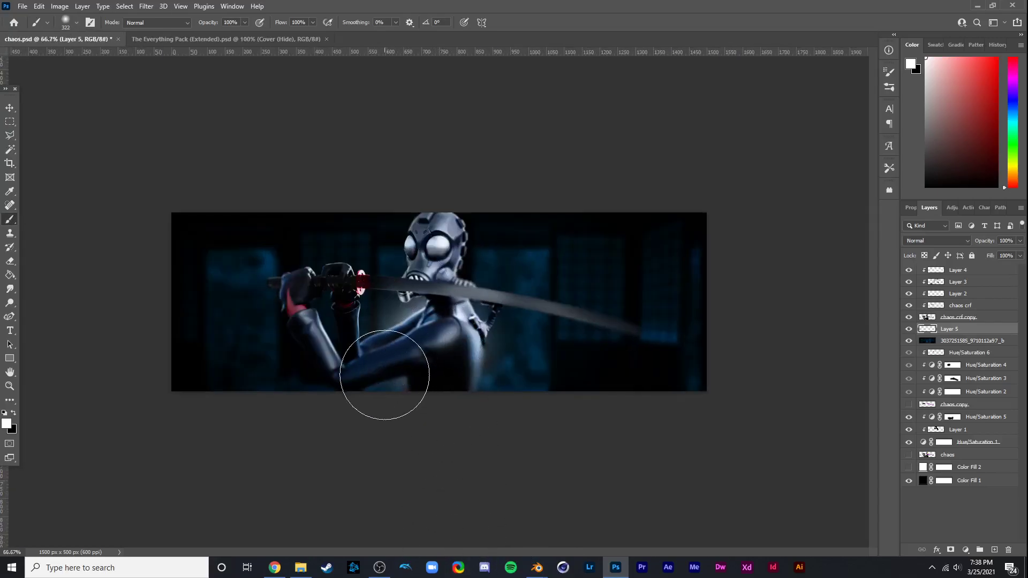
click(334, 312)
key(ctrl+z)
click(429, 264)
key(ctrl+z)
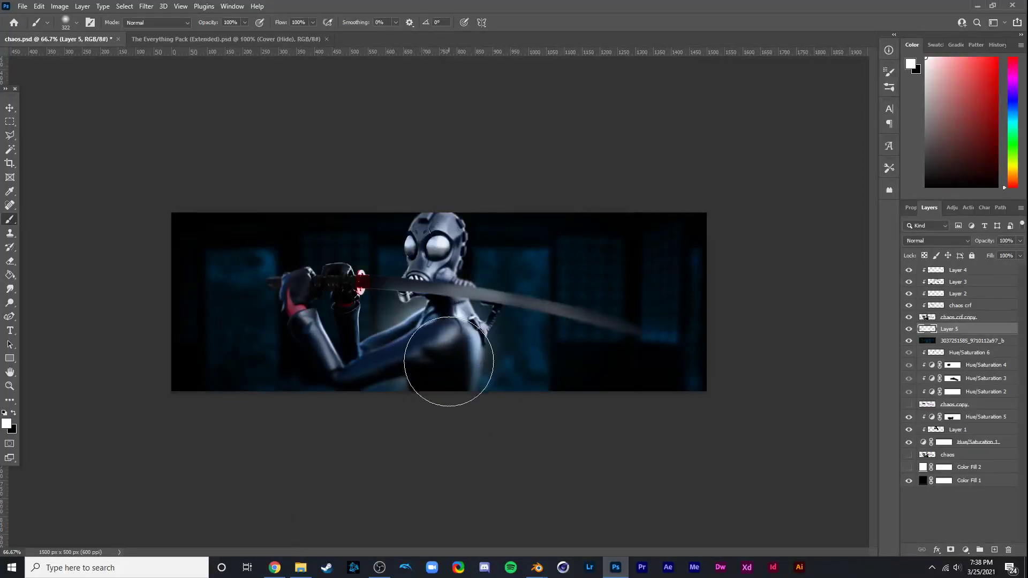
Compare the banner with and without the background image, and set the image layer's opacity to 23%.
key(ctrl+minus)
key(ctrl+plus)
click(909, 341)
click(909, 342)
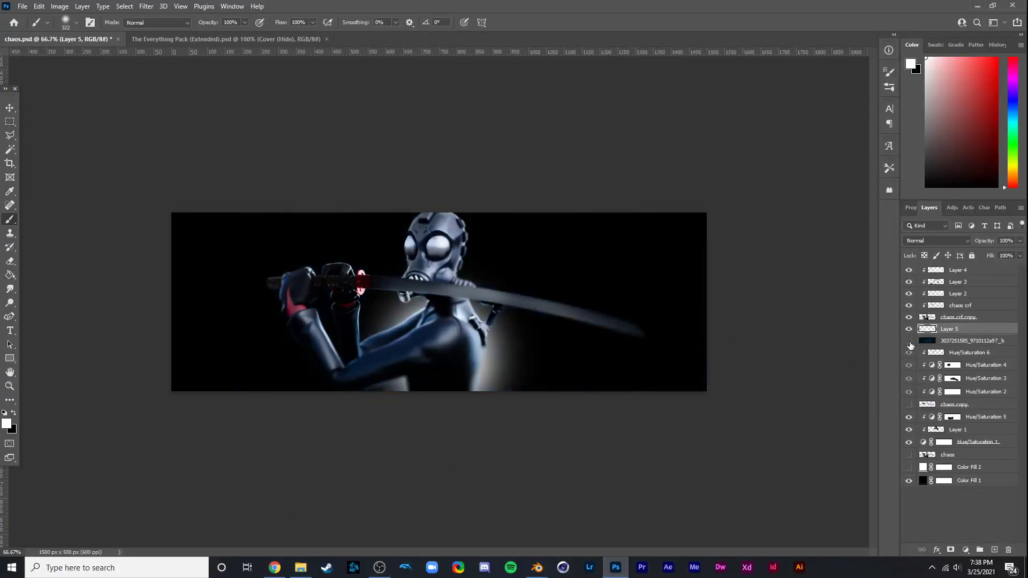
click(910, 342)
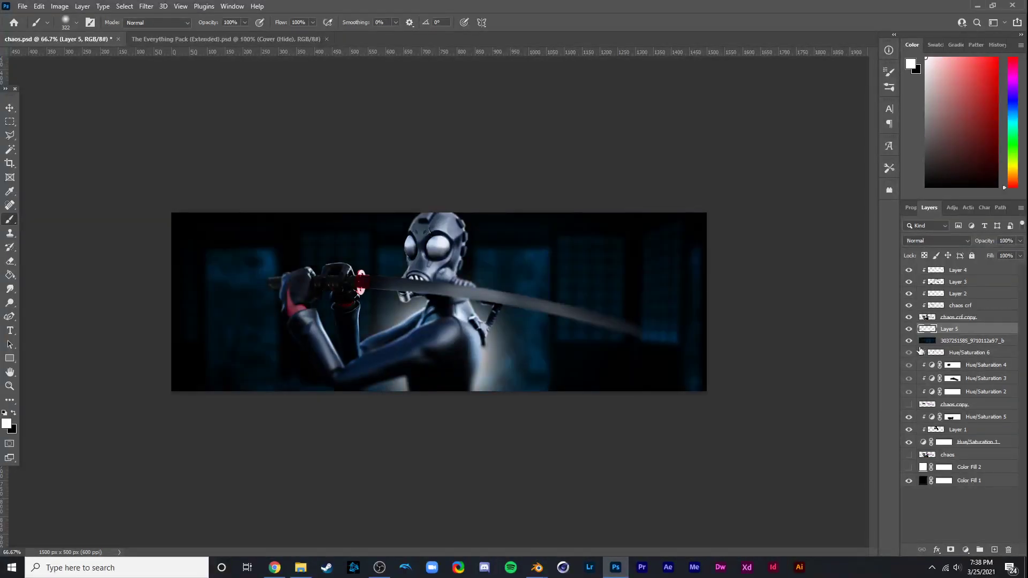
click(942, 342)
click(1020, 240)
drag(974, 252, 985, 253)
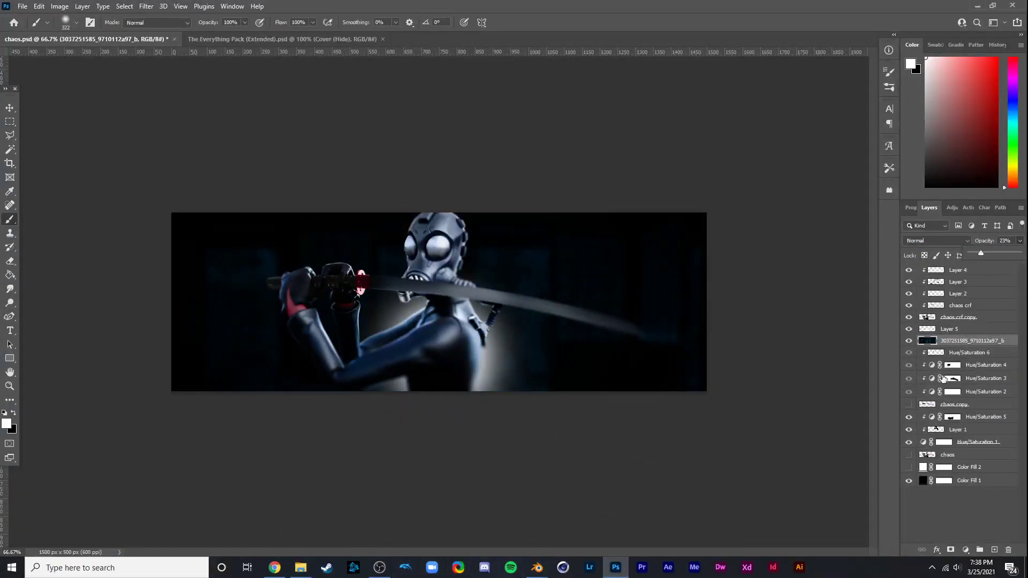
Add a Hue/Saturation adjustment layer directly above the background image with Saturation at -100.
click(948, 329)
click(950, 329)
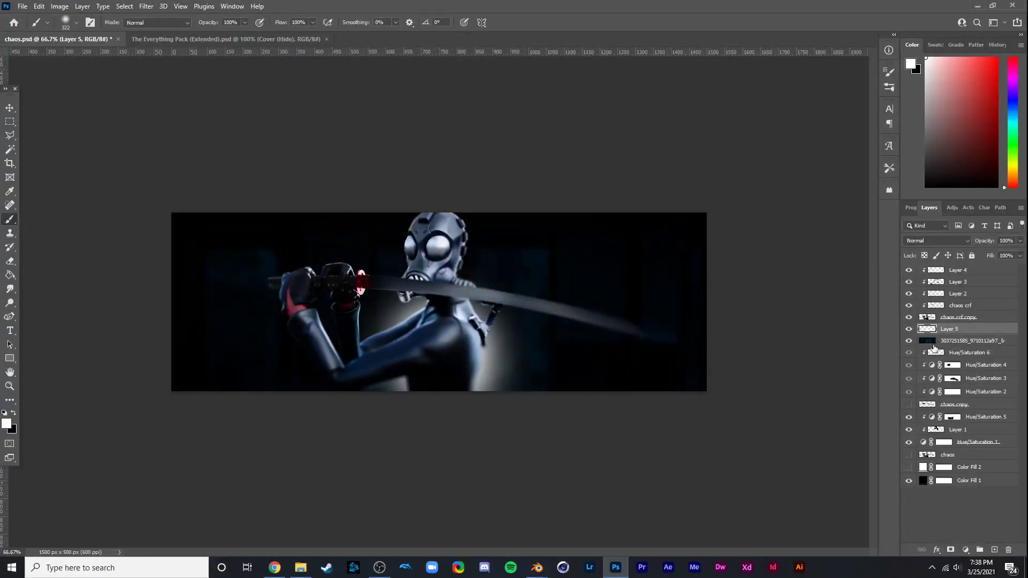
click(945, 341)
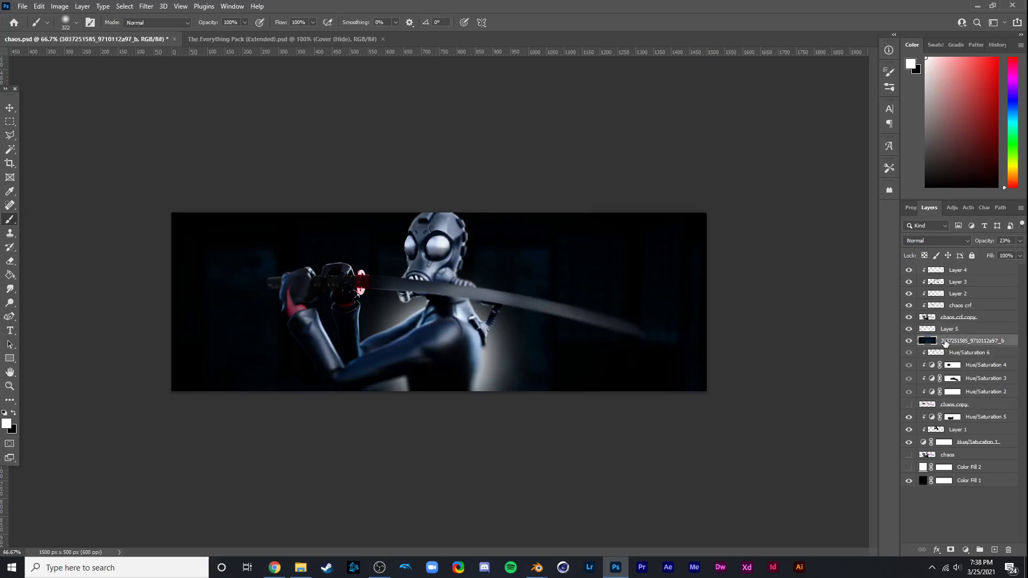
click(966, 549)
click(970, 443)
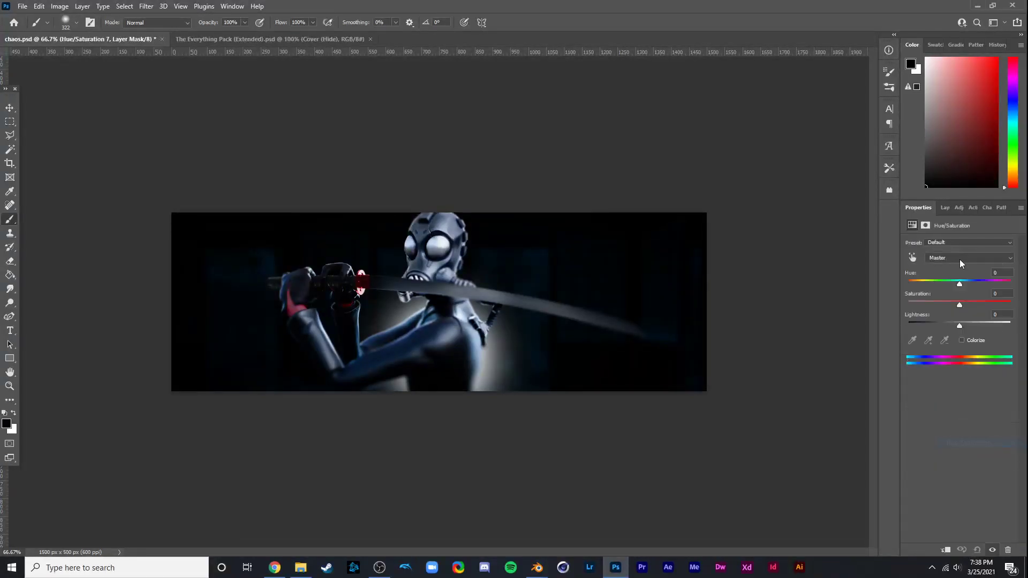
drag(958, 301, 849, 309)
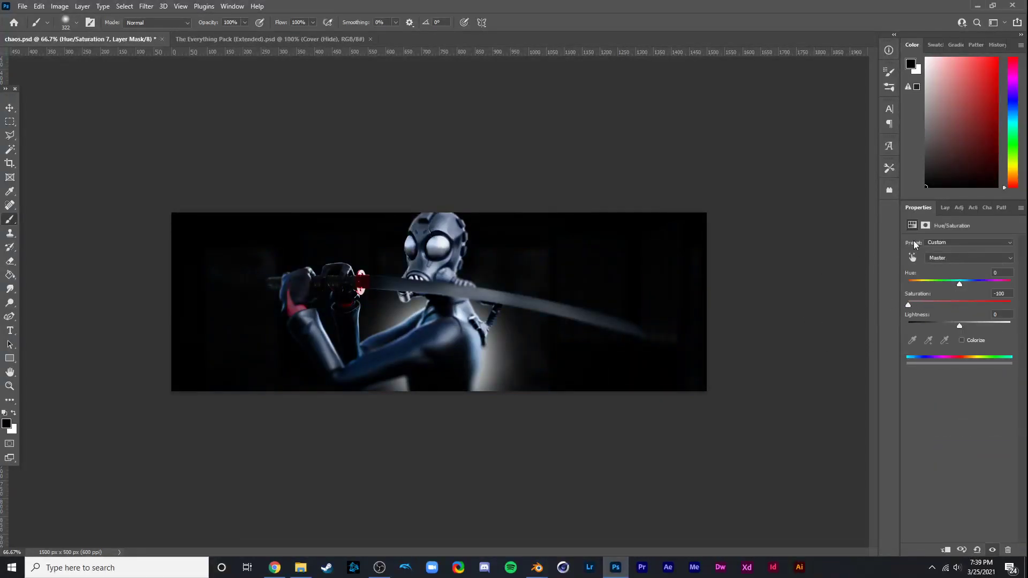
click(943, 207)
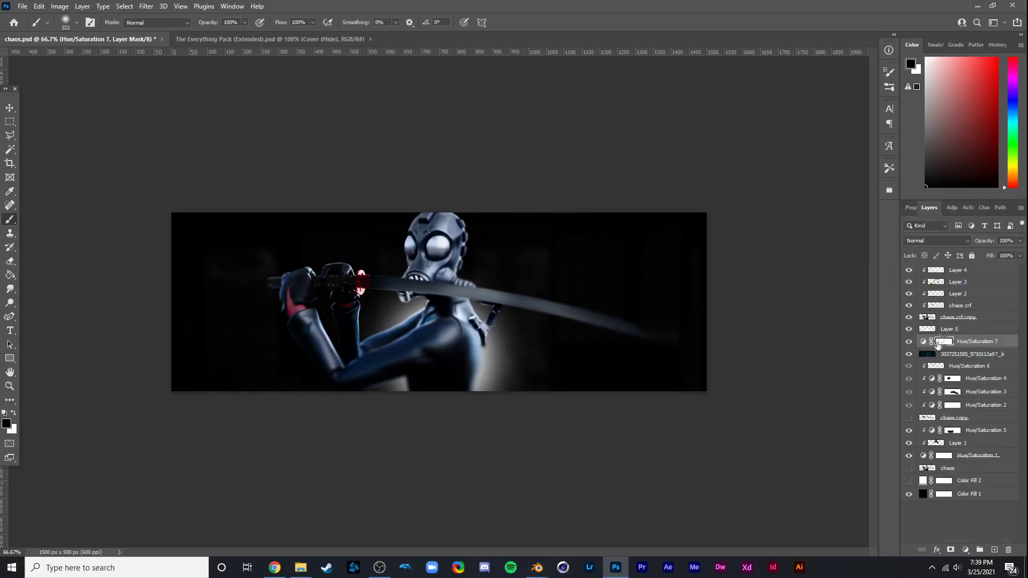
Set the blend mode of the white glow on Layer 5 to Soft Light.
click(945, 330)
click(230, 39)
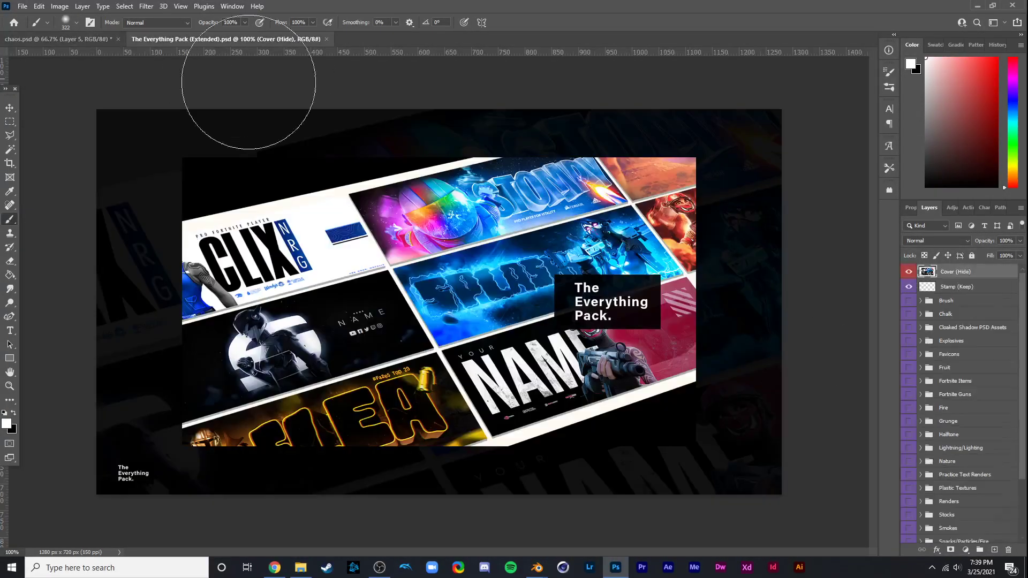
click(57, 39)
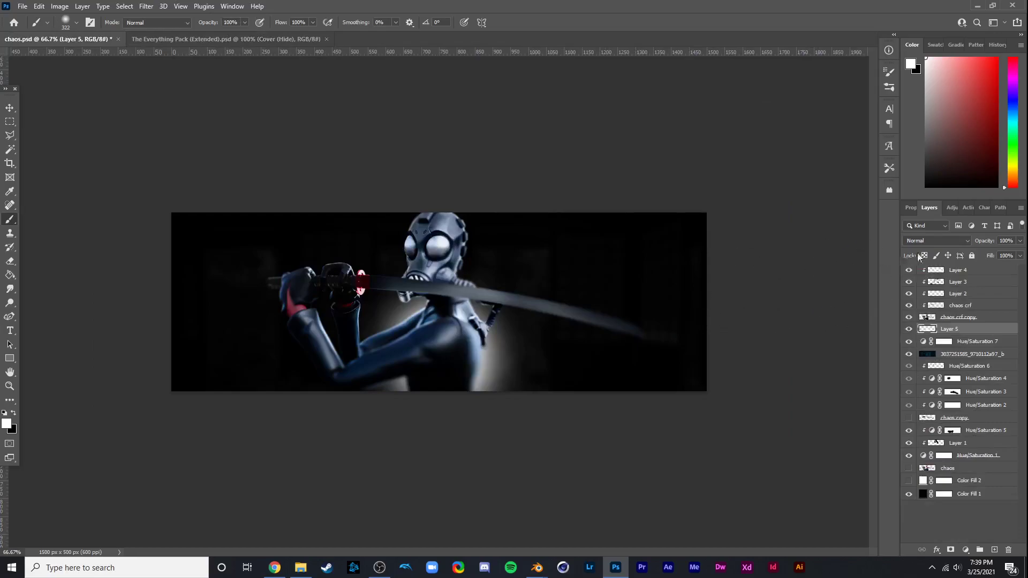
click(936, 240)
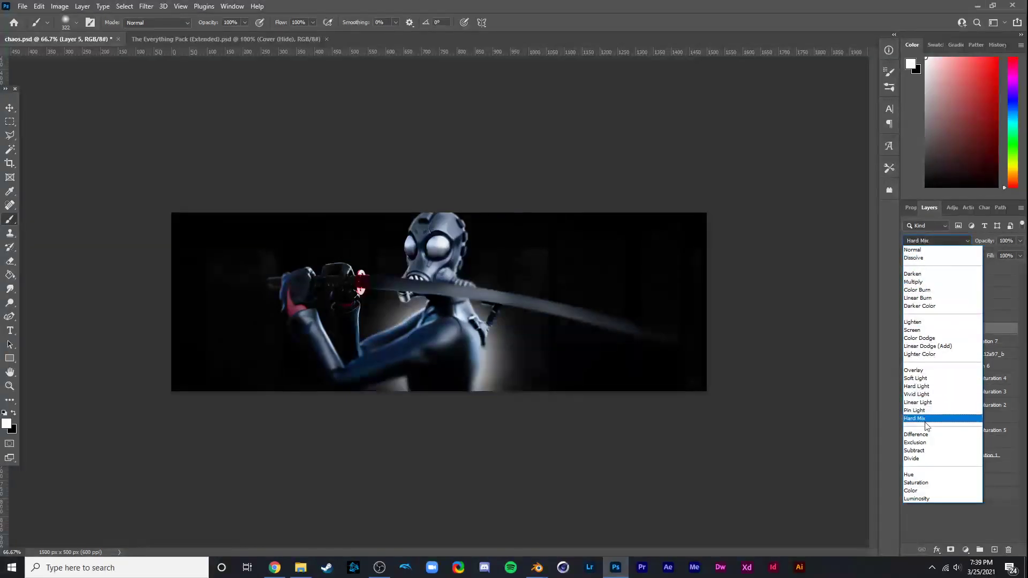
click(943, 381)
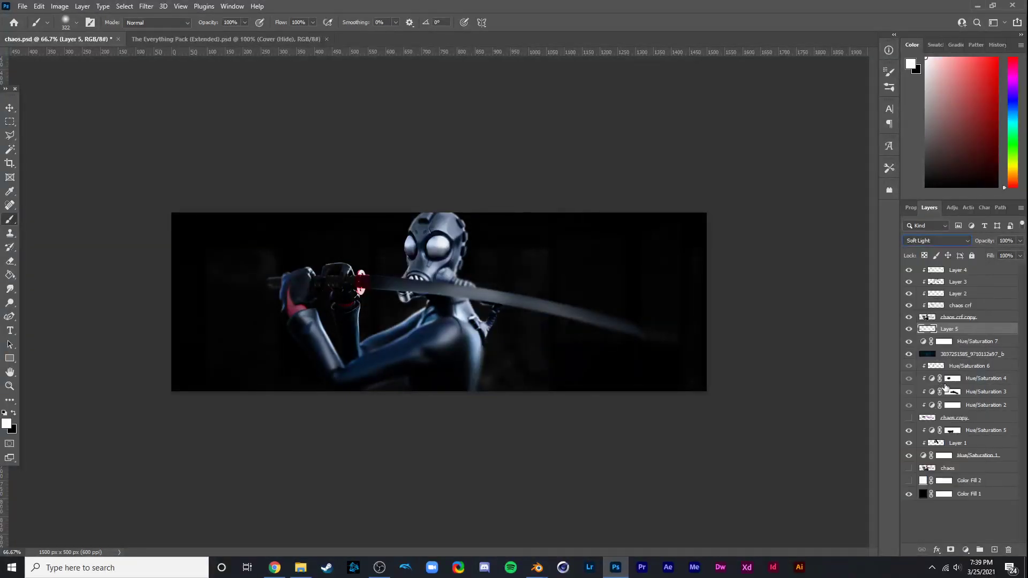
Duplicate the Soft Light glow layer, keeping two copies above the original and undoing the third.
key(ctrl+j)
key(ctrl+j)
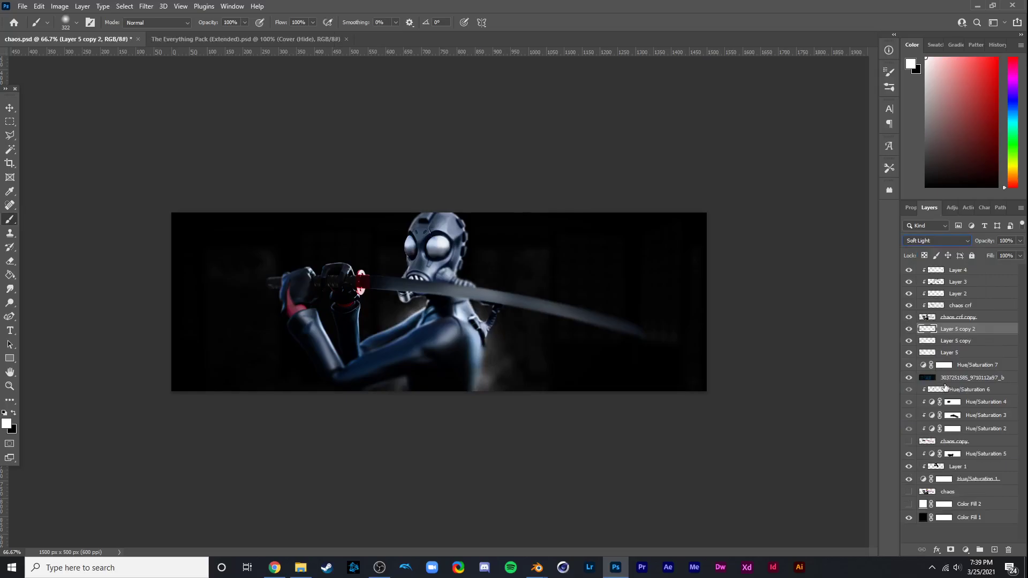
key(ctrl+j)
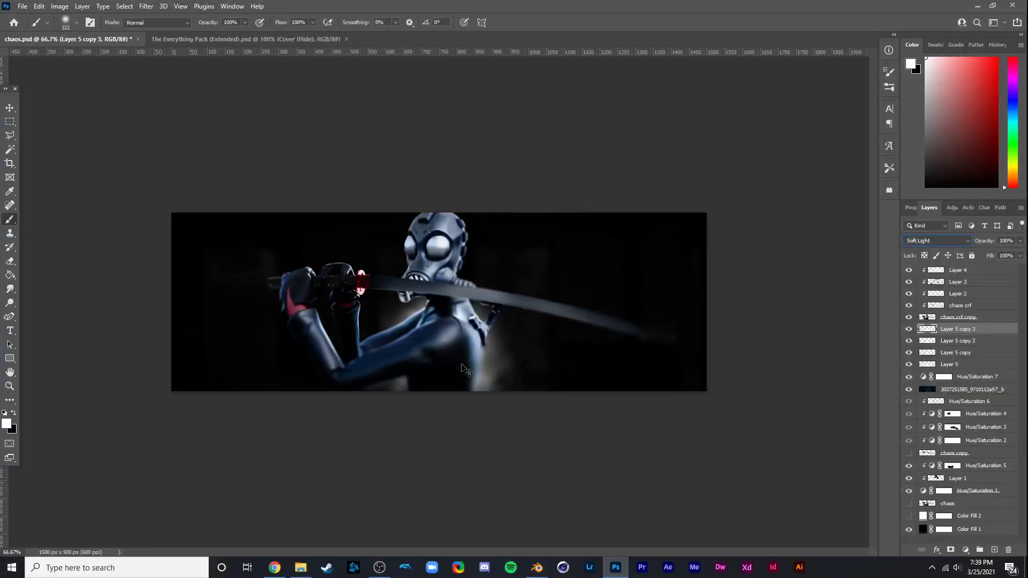
key(ctrl+z)
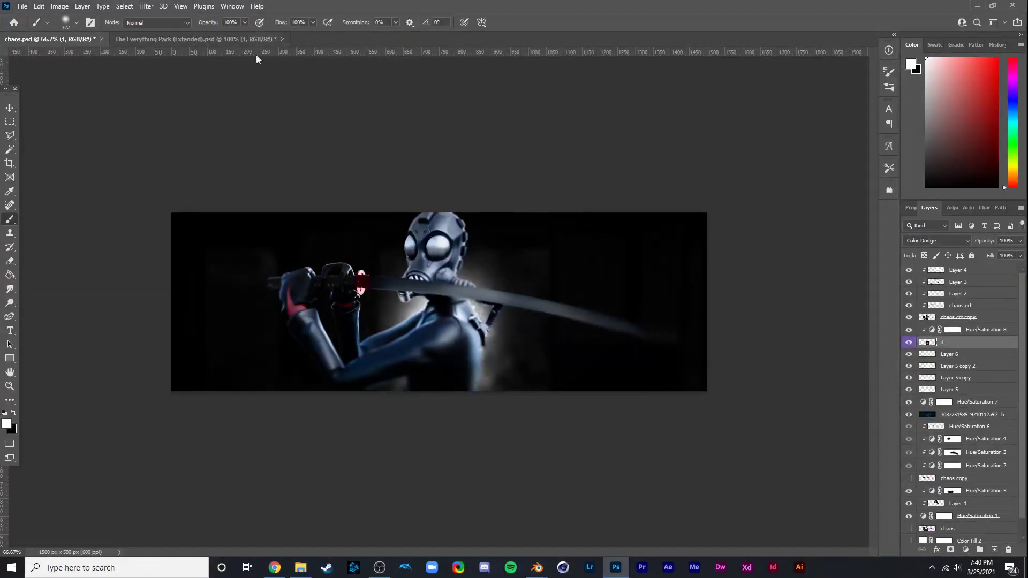
Shift the Color Dodge fire texture on layer 1 slightly to the right behind the character's shoulder.
key(ctrl+t)
drag(469, 320, 495, 321)
key(Return)
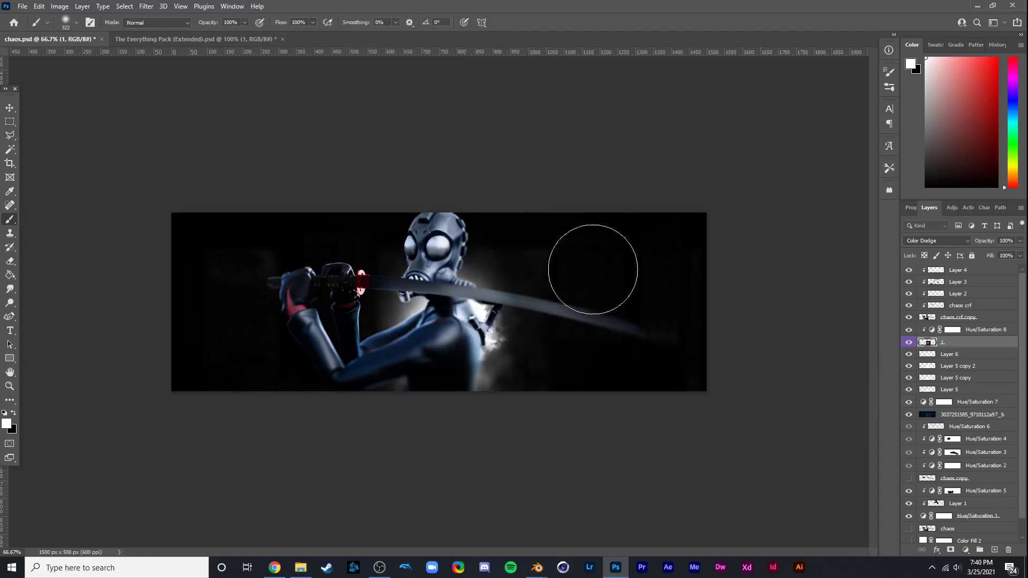
Apply a Motion Blur to the fire texture on layer 1 with a 15° angle and 82 pixel distance.
click(149, 6)
mouse_move(196, 131)
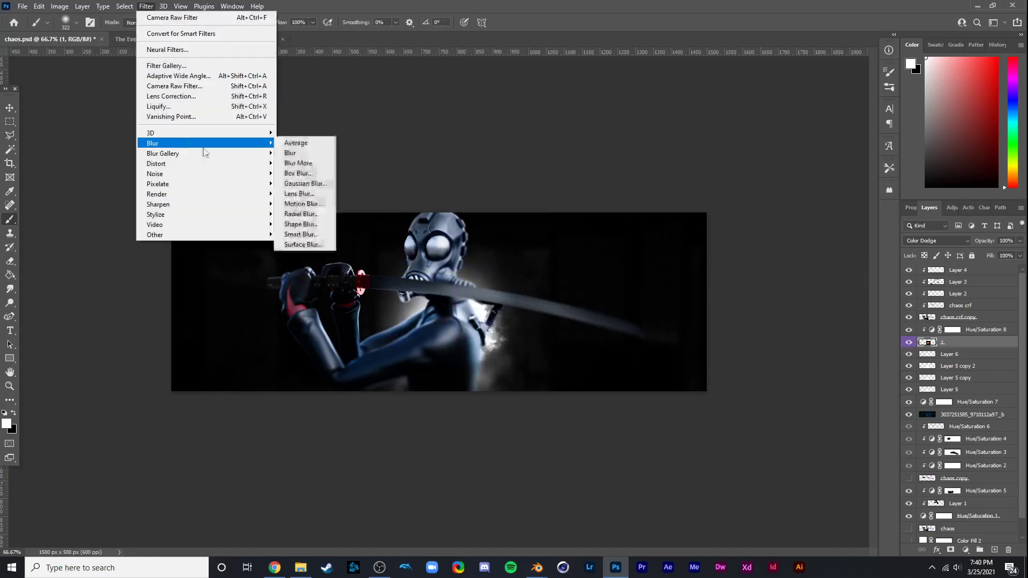
click(293, 206)
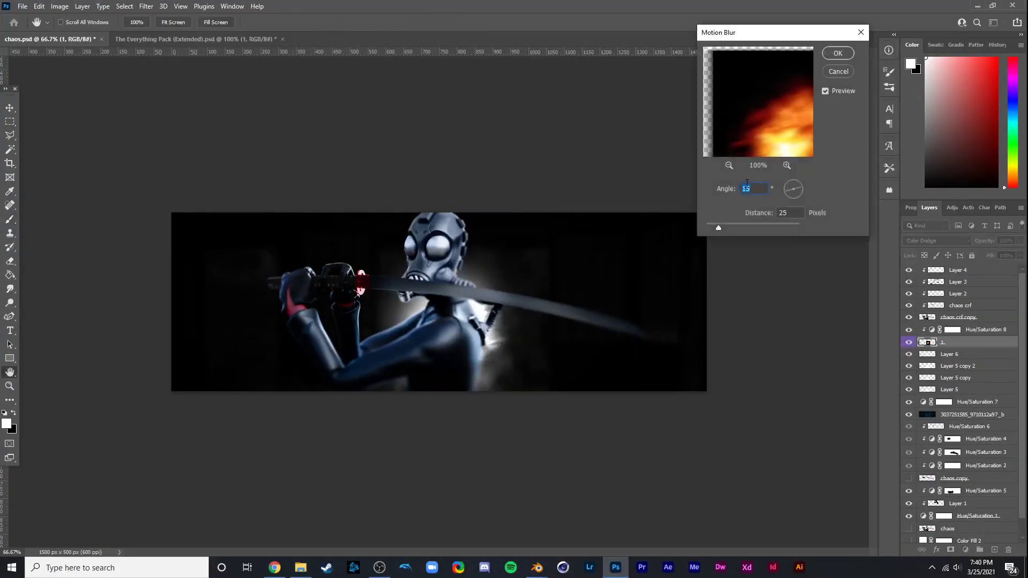
drag(726, 227, 736, 228)
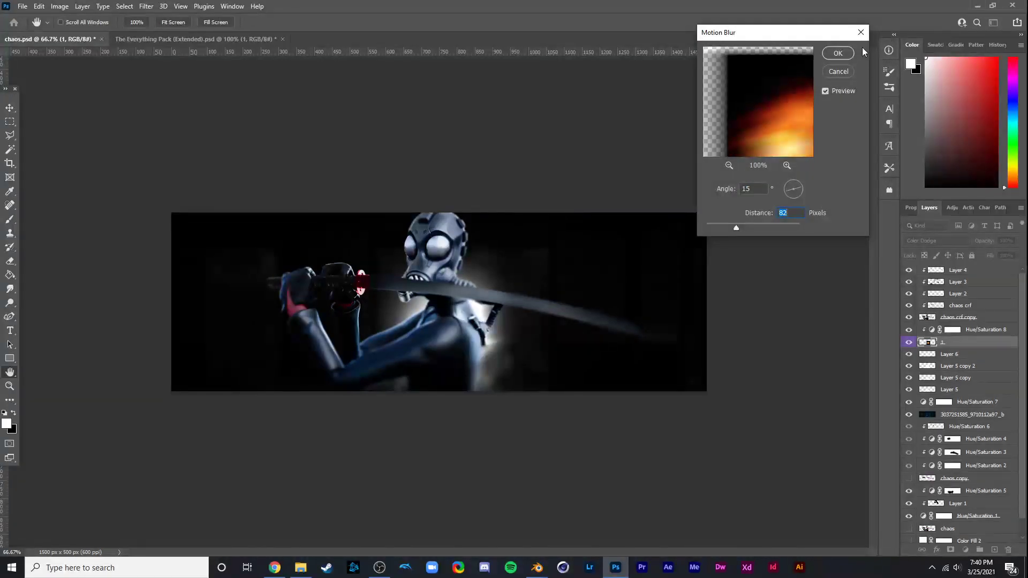
click(833, 55)
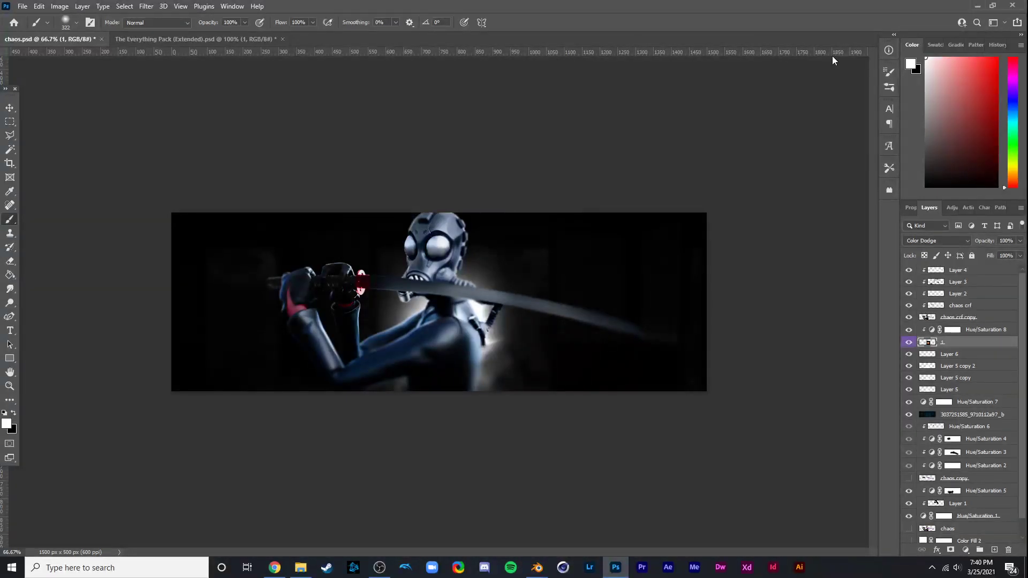
Compare the banner with and without the Layer 5 copy glow, and ready the Eraser on Layer 6.
click(909, 378)
click(908, 378)
click(955, 378)
key(e)
key(alt+[)
key(alt+])
key(alt+])
key(alt+])
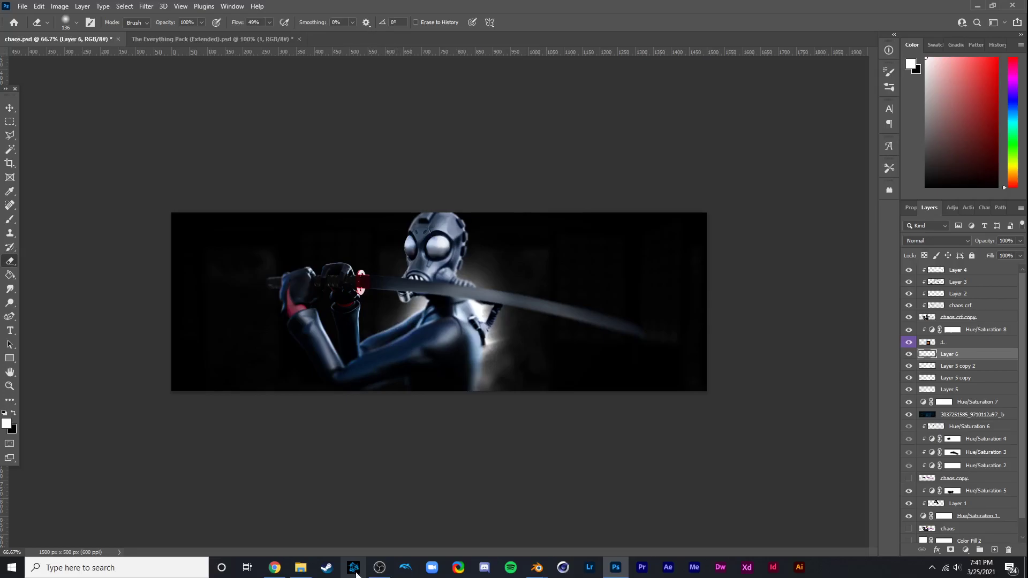
Add a new layer clipped above Layer 4 and ready a 70 px white brush.
click(957, 270)
key(ctrl+shift+alt+n)
key(ctrl+alt+g)
key(b)
key([)
key([)
key([)
key([)
key([)
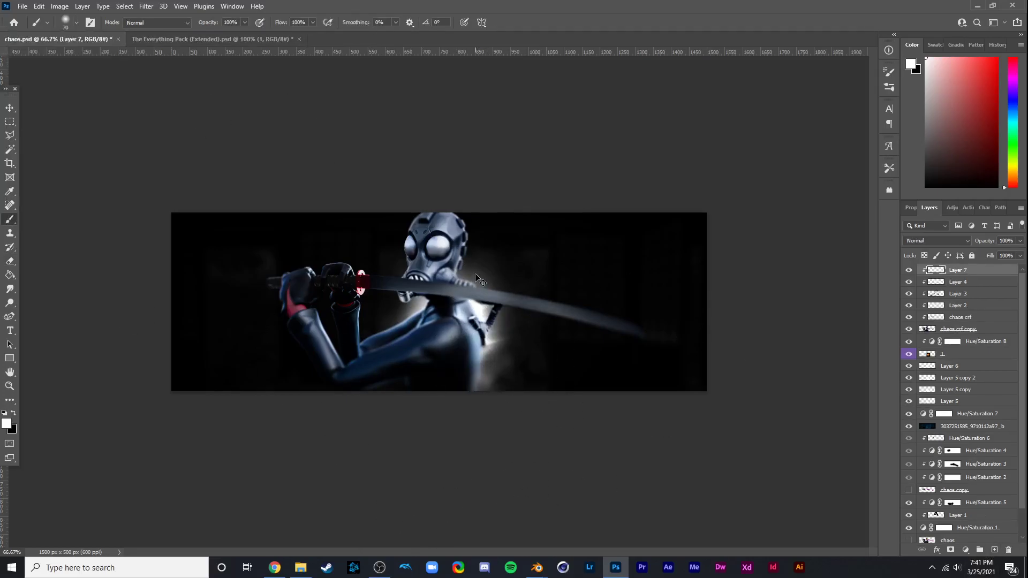
Look through the Lightning/Lighting textures in The Everything Pack and close that file without saving.
click(214, 39)
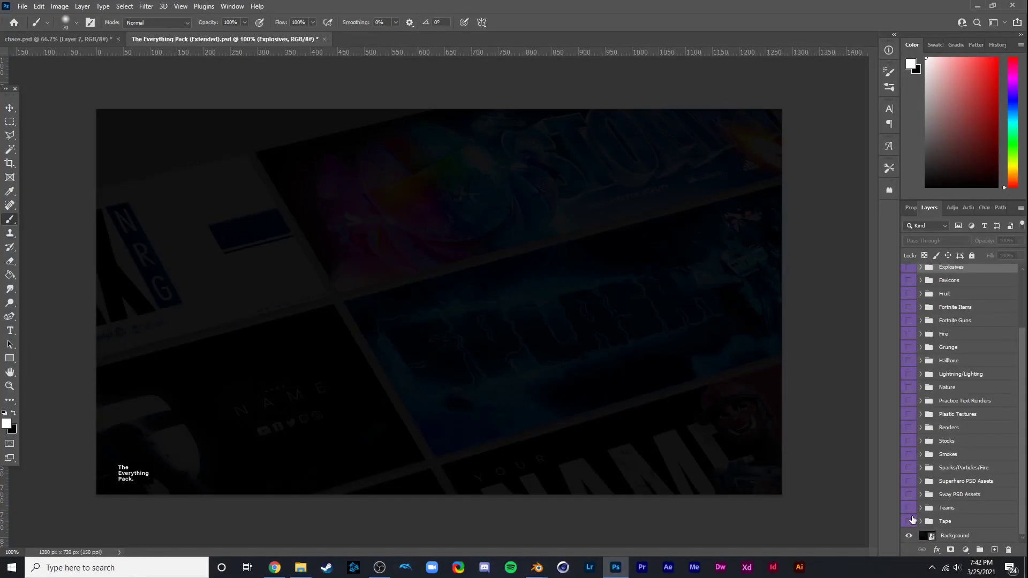
scroll(909, 369, up, 3)
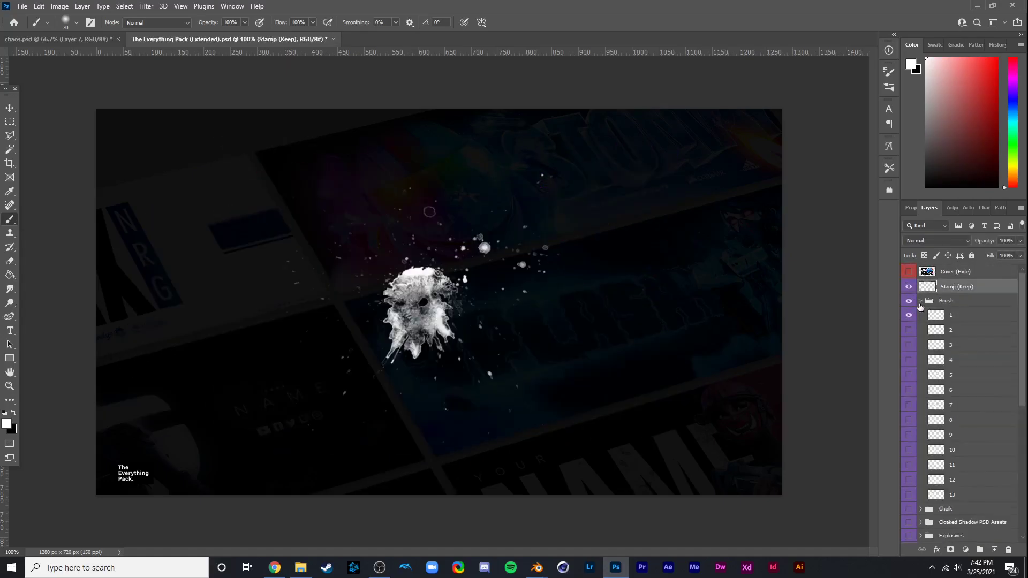
click(909, 315)
click(920, 301)
click(908, 301)
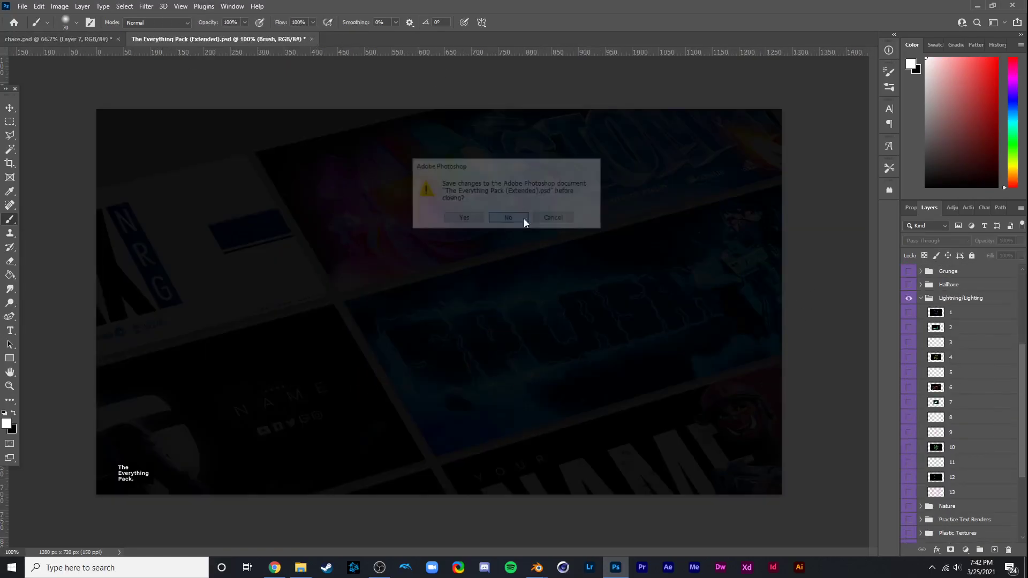
click(509, 218)
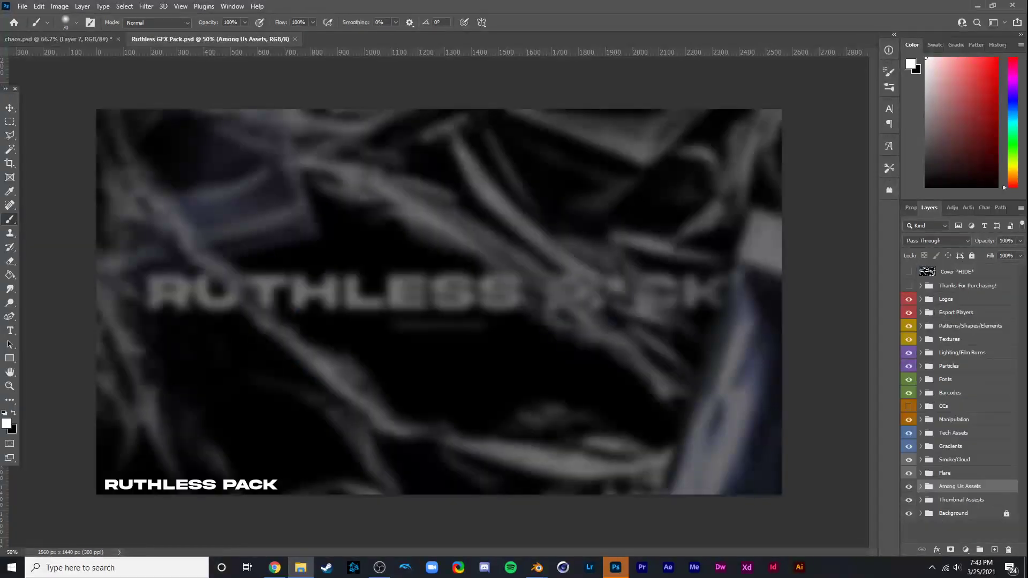
Bring a Lighting texture from Ruthless GFX Pack into the banner and transform it to fit.
click(920, 352)
click(909, 380)
drag(967, 380, 438, 301)
key(ctrl+t)
drag(482, 301, 640, 342)
key(Return)
Put the Lighting layer beneath chaos crf copy at reduced opacity and move it near the character's head.
drag(966, 270, 994, 330)
drag(1019, 240, 974, 254)
key(ctrl+t)
drag(588, 343, 448, 233)
key(Return)
Bring a second Lighting texture from Ruthless GFX Pack into the banner and transform it around the blade.
click(203, 39)
click(908, 379)
drag(967, 378, 596, 369)
key(ctrl+t)
mouse_move(619, 308)
mouse_down()
mouse_move(643, 289)
mouse_move(657, 351)
mouse_move(530, 355)
mouse_move(715, 280)
mouse_up()
key(Return)
Erase part of the second Lighting texture with a soft brush and apply a blur filter to it.
key(e)
click(76, 22)
click(570, 336)
click(146, 5)
mouse_move(177, 143)
click(303, 214)
key(Return)
Scale the blurred Lighting texture down and move it behind the character's head and shoulder.
key(ctrl+t)
drag(668, 222, 604, 246)
mouse_move(615, 299)
mouse_down()
mouse_move(386, 227)
mouse_move(478, 263)
mouse_up()
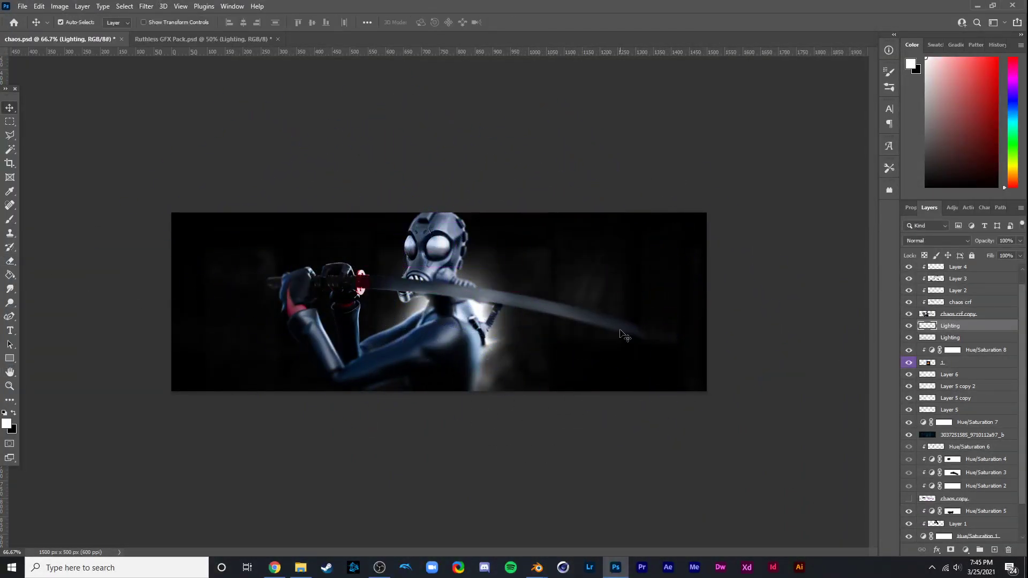
key(Return)
Duplicate the Lighting texture and shift it slightly upward behind the character.
key(ctrl+j)
key(ctrl+t)
drag(573, 250, 562, 214)
key(Return)
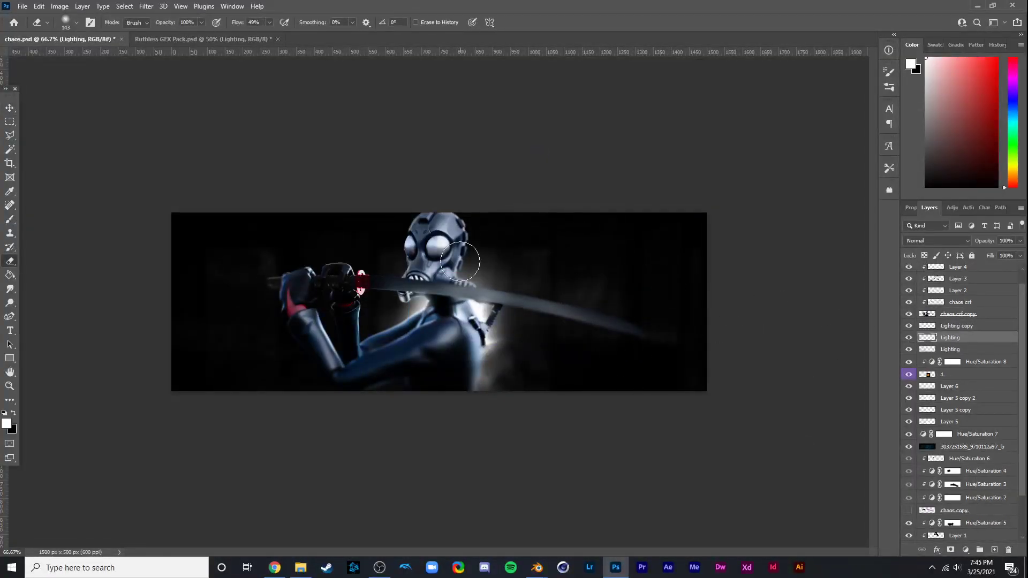
key(v)
click(910, 448)
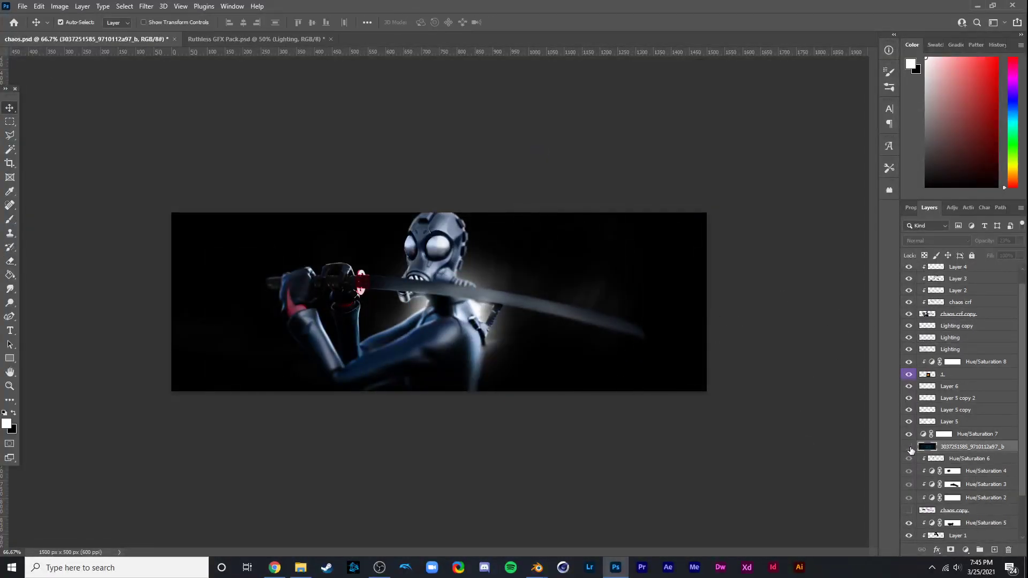
click(910, 448)
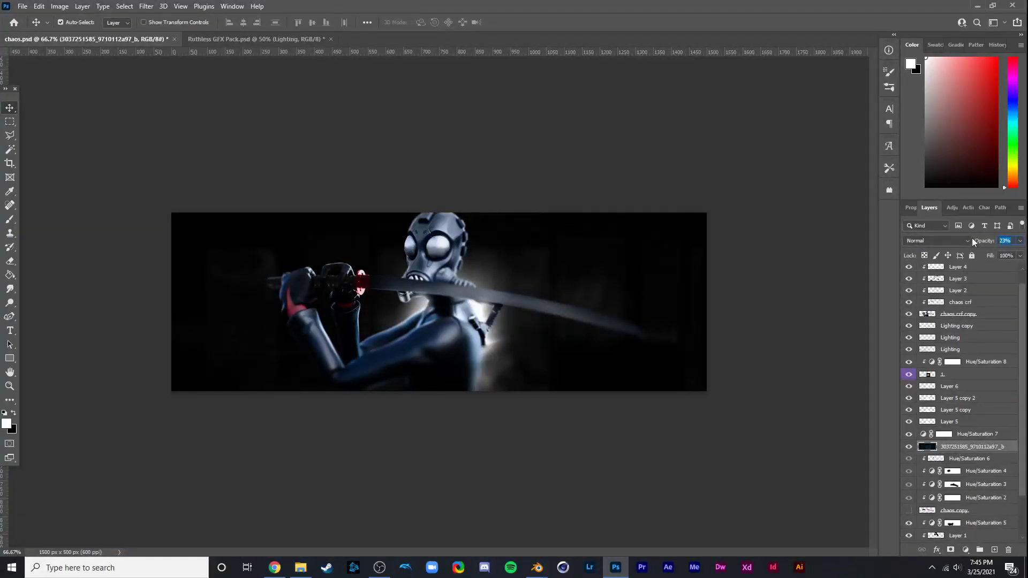
text(10)
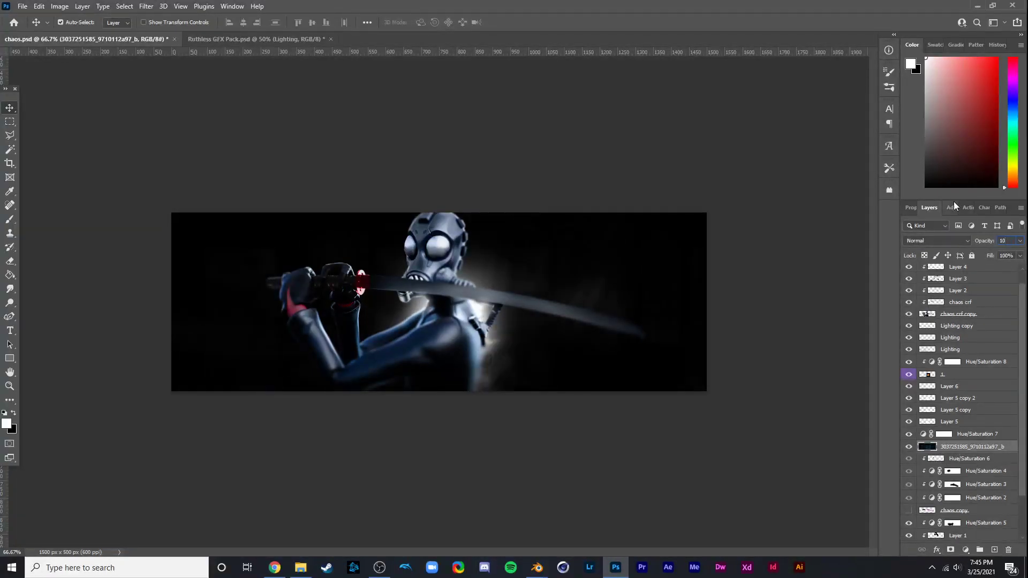
key(Return)
Examine what the fire texture, Layer 6 and each Layer 5 glow contribute by hiding and showing them one at a time.
click(963, 375)
click(909, 374)
click(909, 375)
click(908, 388)
click(908, 388)
click(908, 398)
click(908, 398)
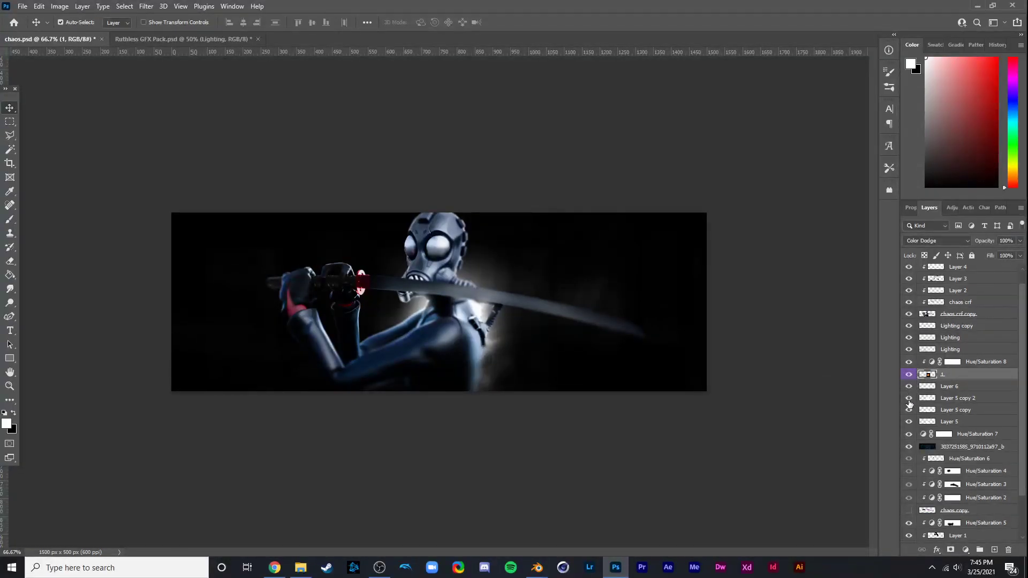
click(909, 410)
click(909, 410)
click(909, 421)
click(909, 421)
click(949, 423)
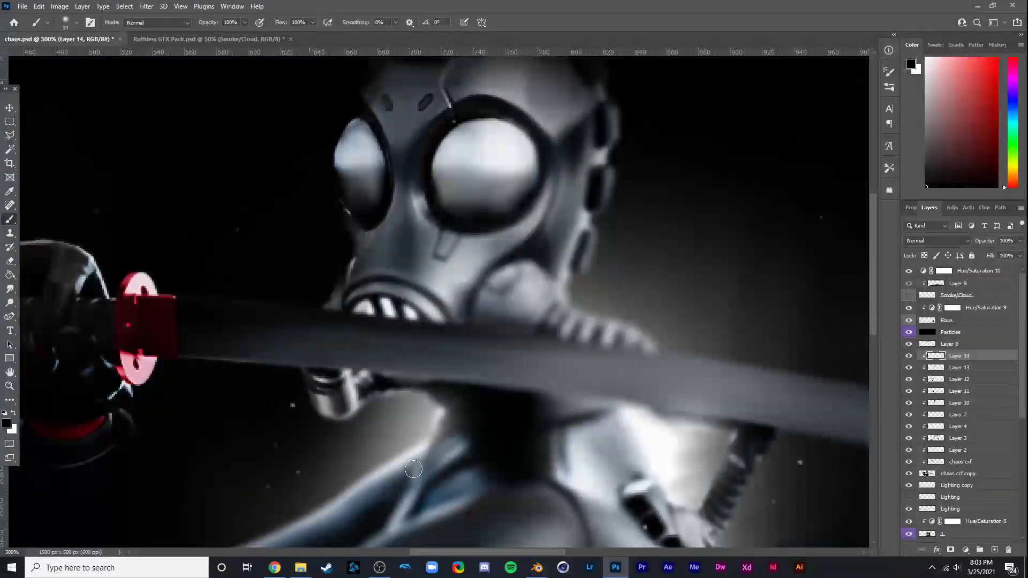
Inspect the whole banner at 100% zoom and save the document.
scroll(315, 405, down, 2)
scroll(419, 291, up, 1)
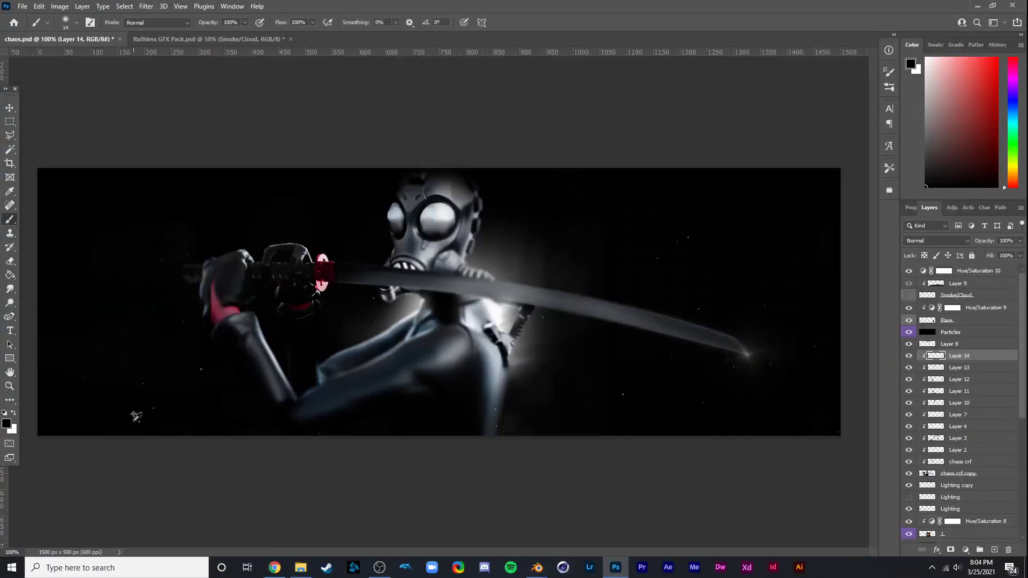
drag(69, 201, 273, 213)
key(ctrl+1)
key(ctrl+s)
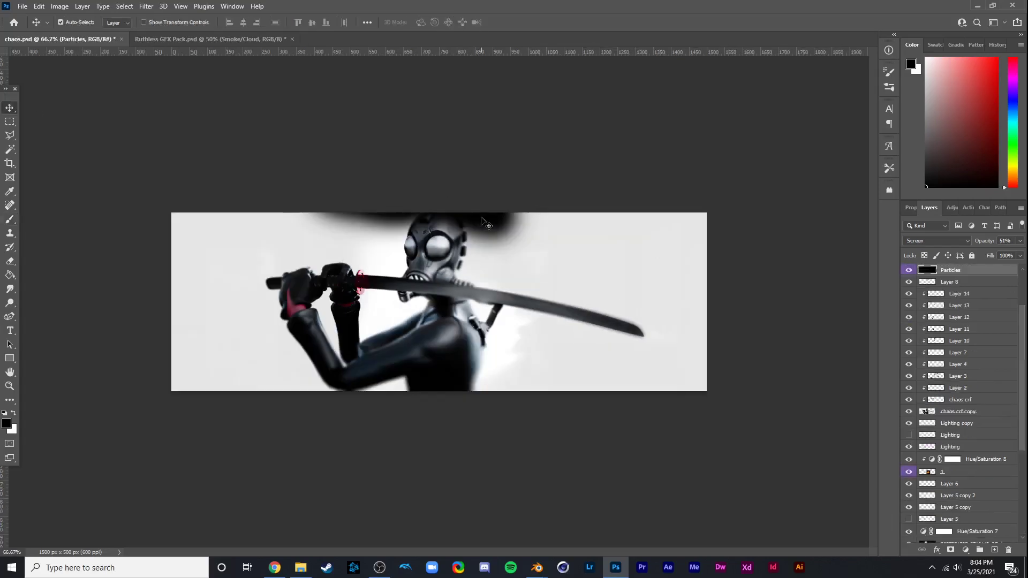
Hide Layer 8 and set the background photo layer's opacity to 58%.
click(917, 283)
click(953, 471)
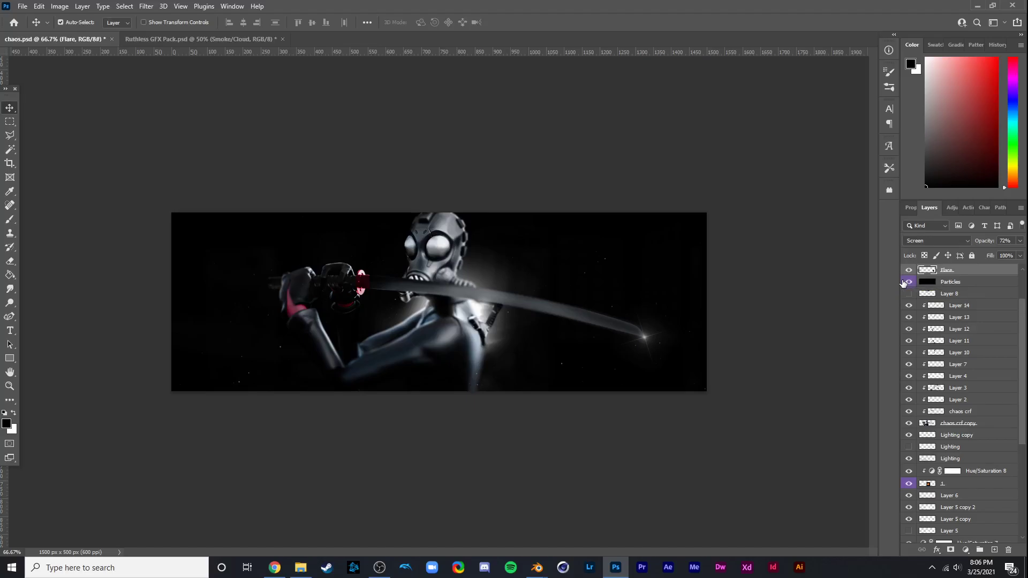
scroll(985, 432, down, 3)
click(983, 462)
click(1019, 240)
drag(975, 253, 996, 252)
Erase parts of the background photo on both sides of the character with a large soft eraser and save.
key(e)
click(76, 22)
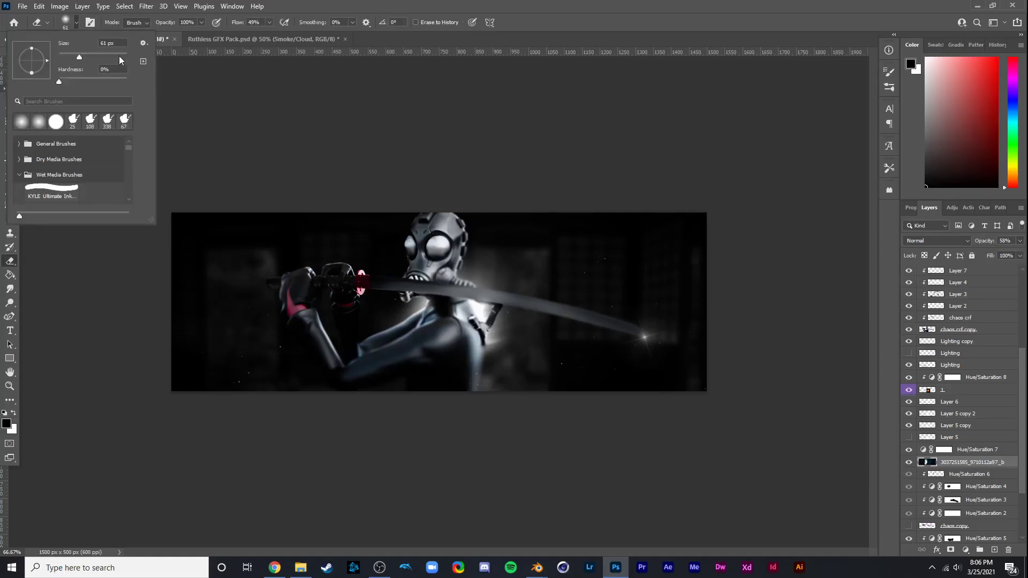
drag(80, 57, 100, 57)
drag(663, 279, 660, 343)
drag(241, 252, 241, 299)
click(22, 5)
click(83, 125)
Shift the background photo slightly upward and raise its opacity.
key(ctrl+t)
drag(527, 345, 527, 318)
key(Return)
click(1019, 240)
drag(998, 253, 1011, 252)
Save the banner document and save a further copy with Save As.
click(22, 6)
click(83, 125)
key(ctrl+shift+s)
key(Return)
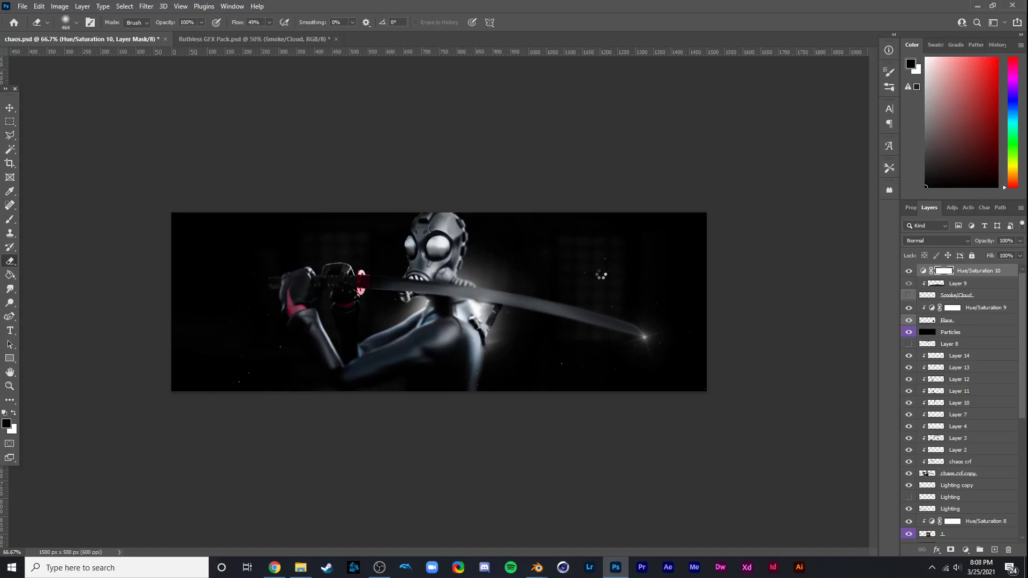
Place the flattened chaos image over the full canvas above Hue/Saturation 10.
key(ctrl+t)
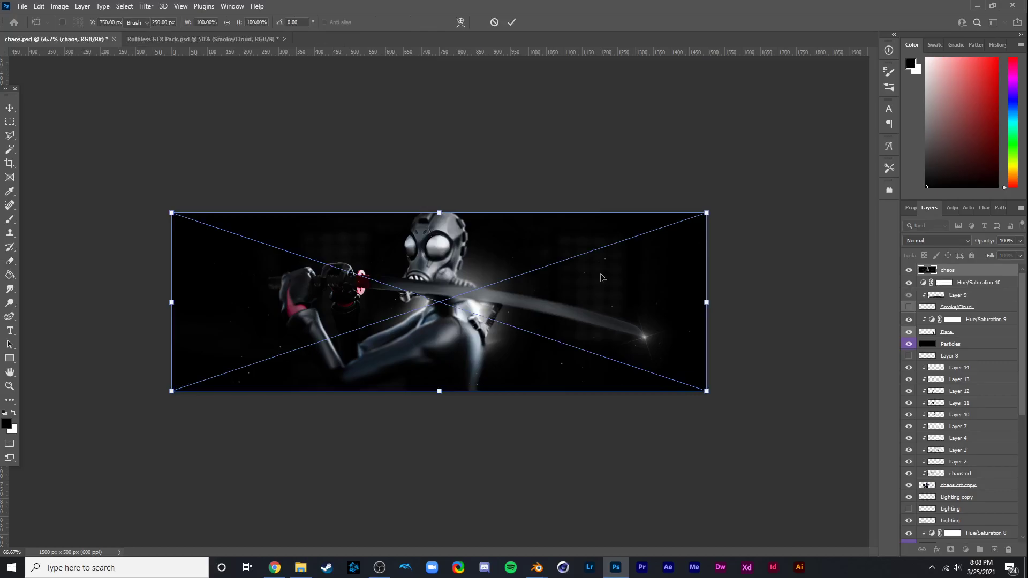
key(Return)
key(e)
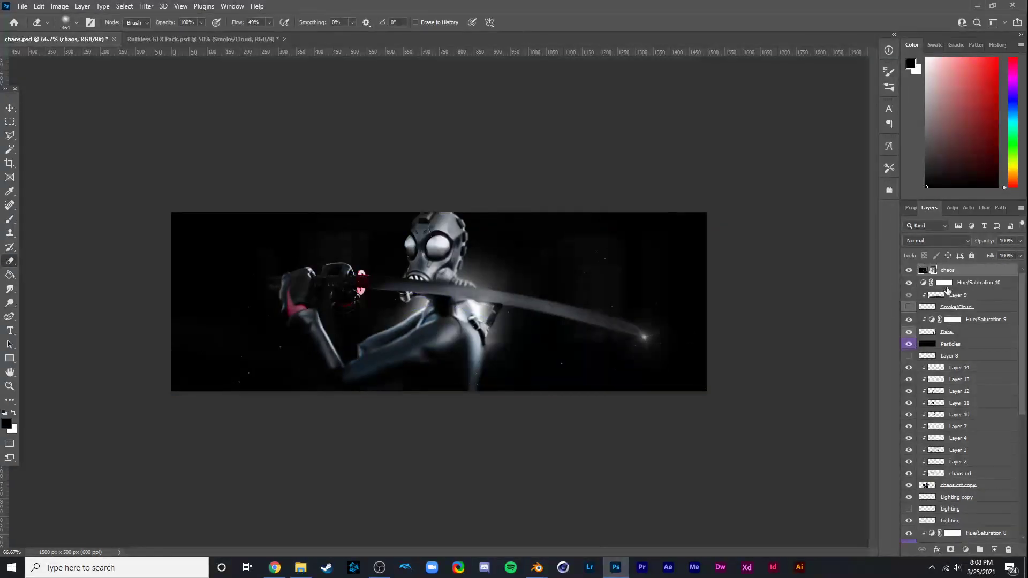
Rasterize the placed chaos layer and duplicate it.
right_click(949, 270)
click(888, 292)
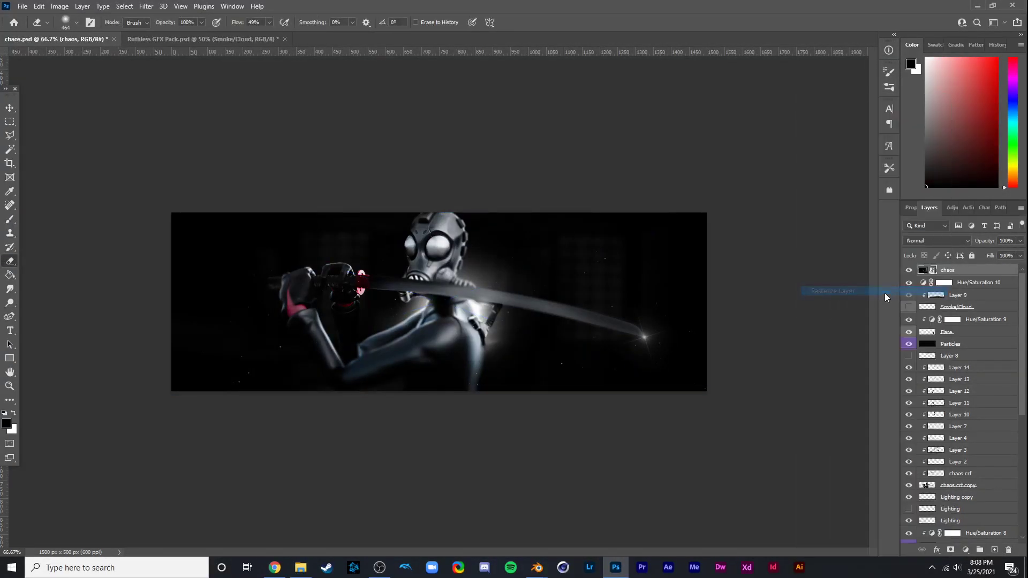
key(ctrl+j)
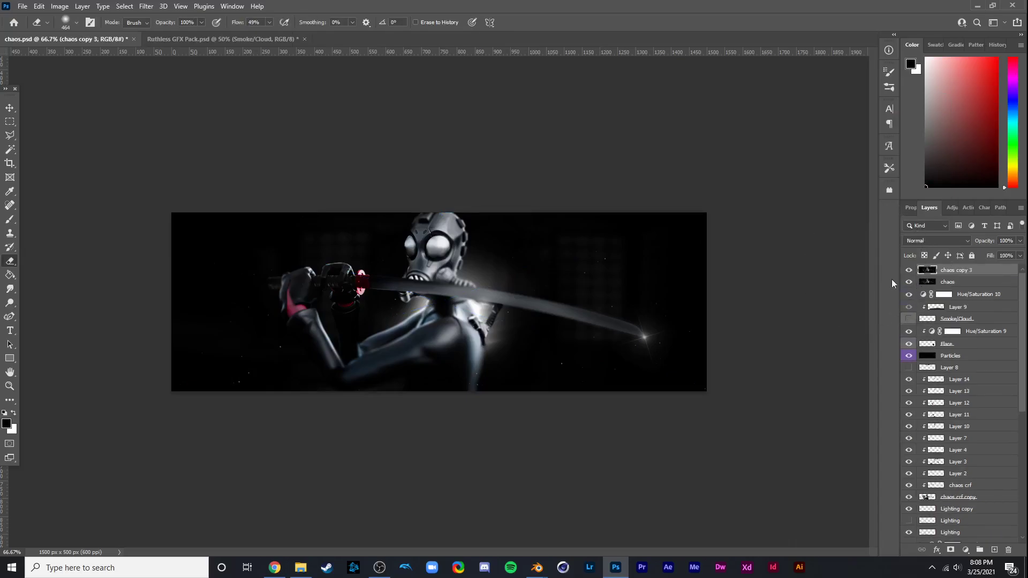
Open the Camera Raw Filter on the chaos copy 3 layer and expand its Basic adjustments.
click(145, 6)
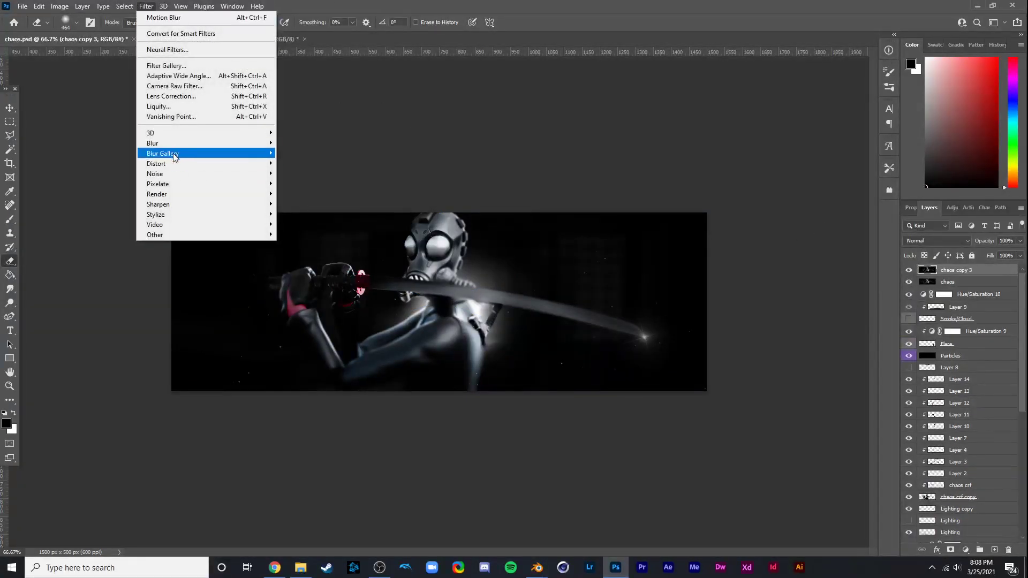
click(173, 85)
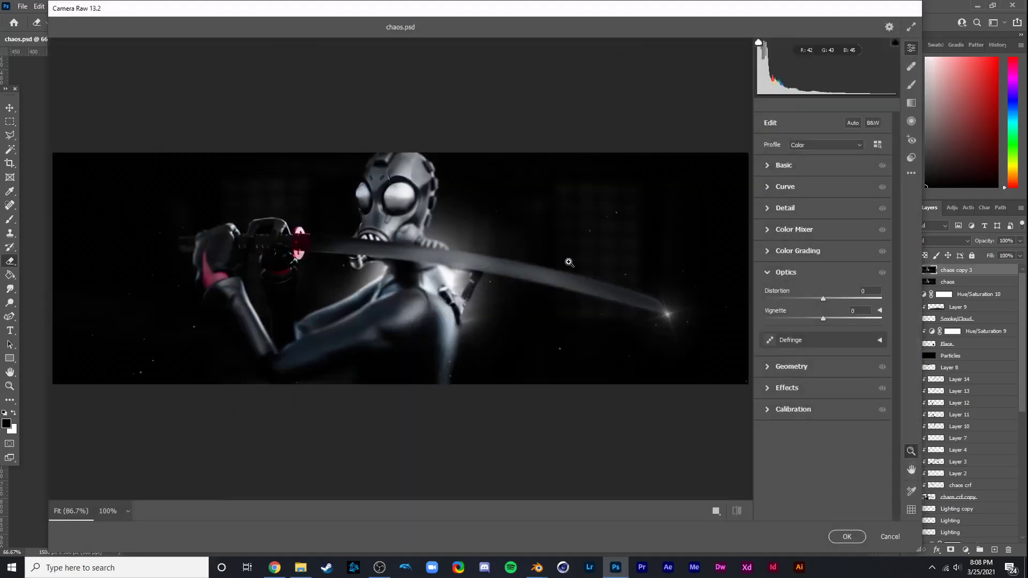
click(770, 164)
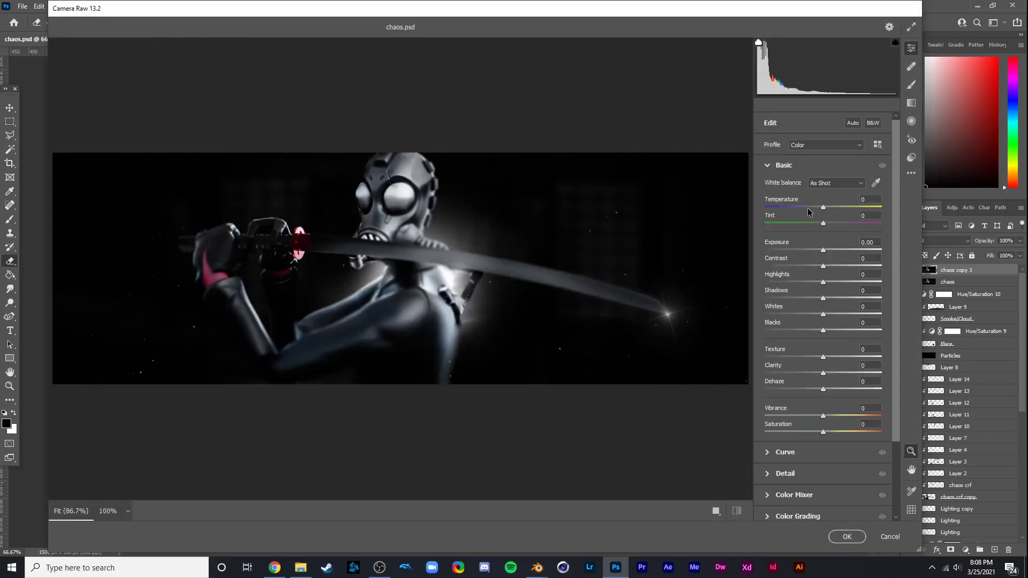